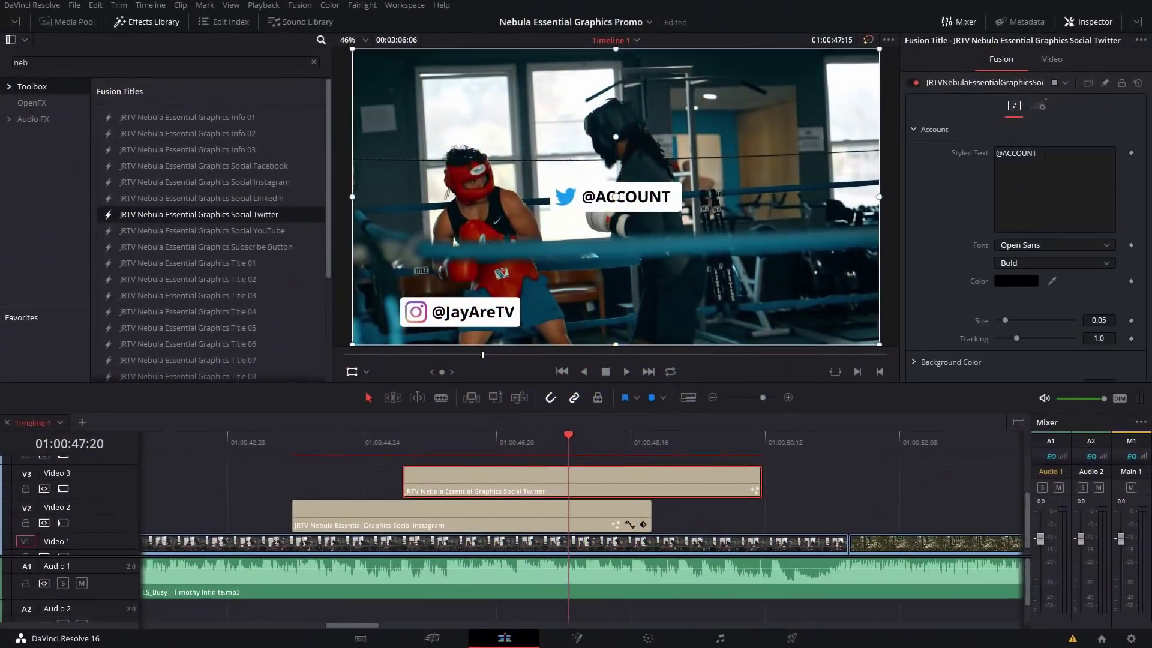
Delete the word ACCOUNT from the title text and bring up the title's font list
double_click(1007, 151)
key(BackSpace)
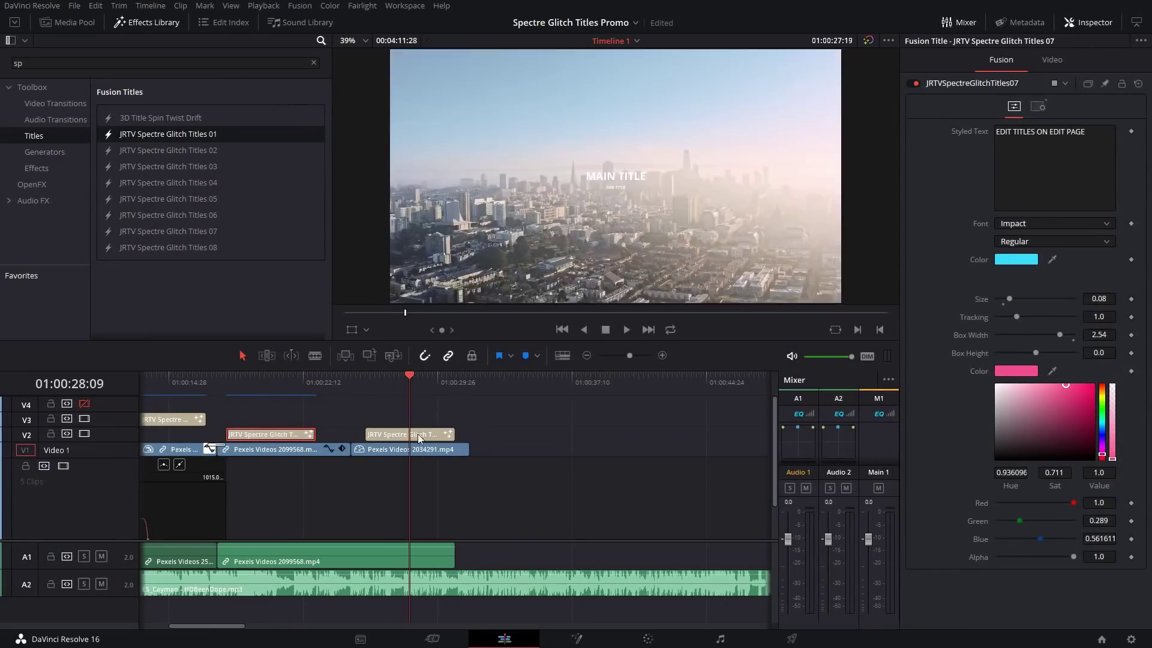
click(417, 434)
click(918, 153)
click(1080, 235)
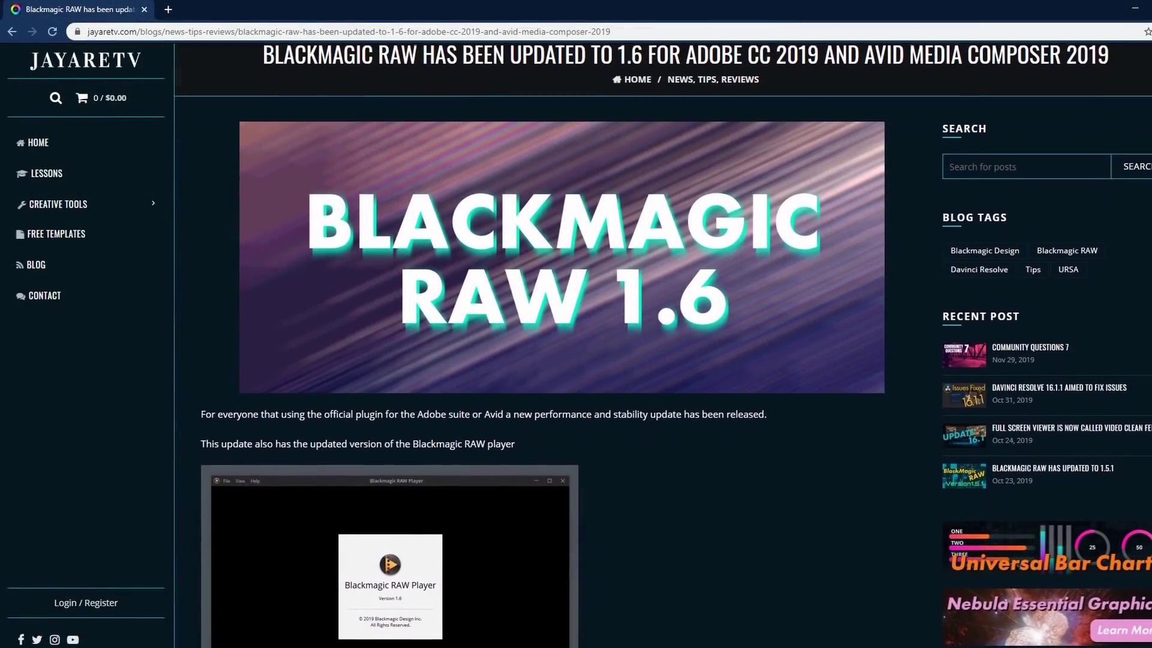
Scroll the jayaretv.com Blackmagic RAW 1.6 blog post down to its download section
scroll(562, 252, down, 1)
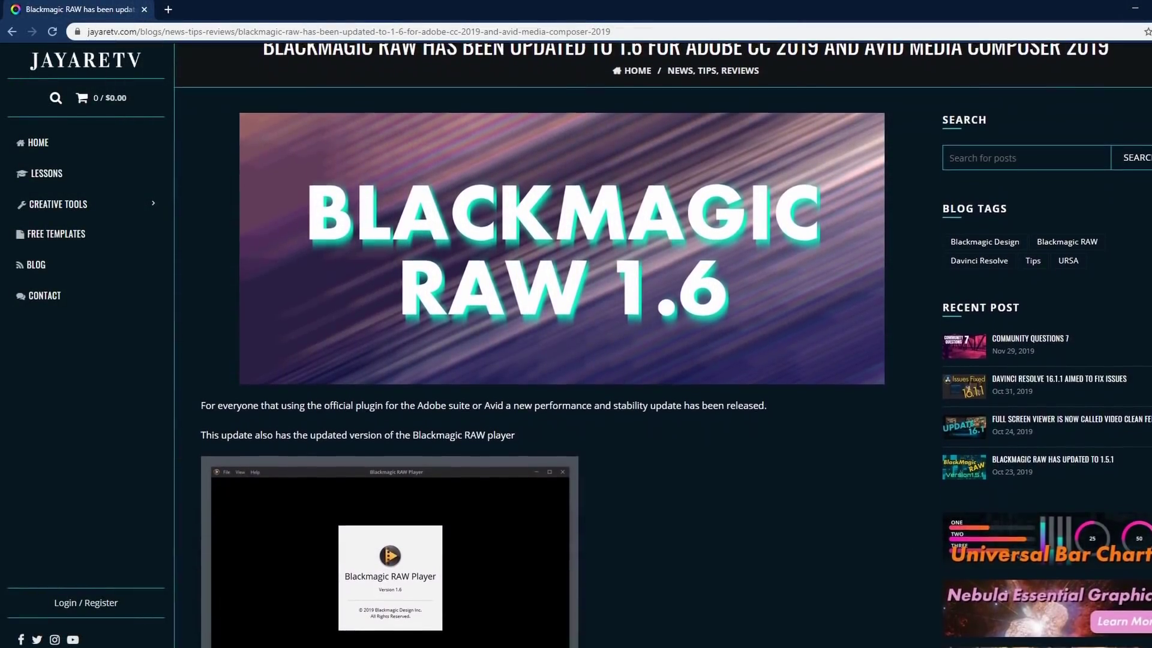
scroll(562, 252, down, 1)
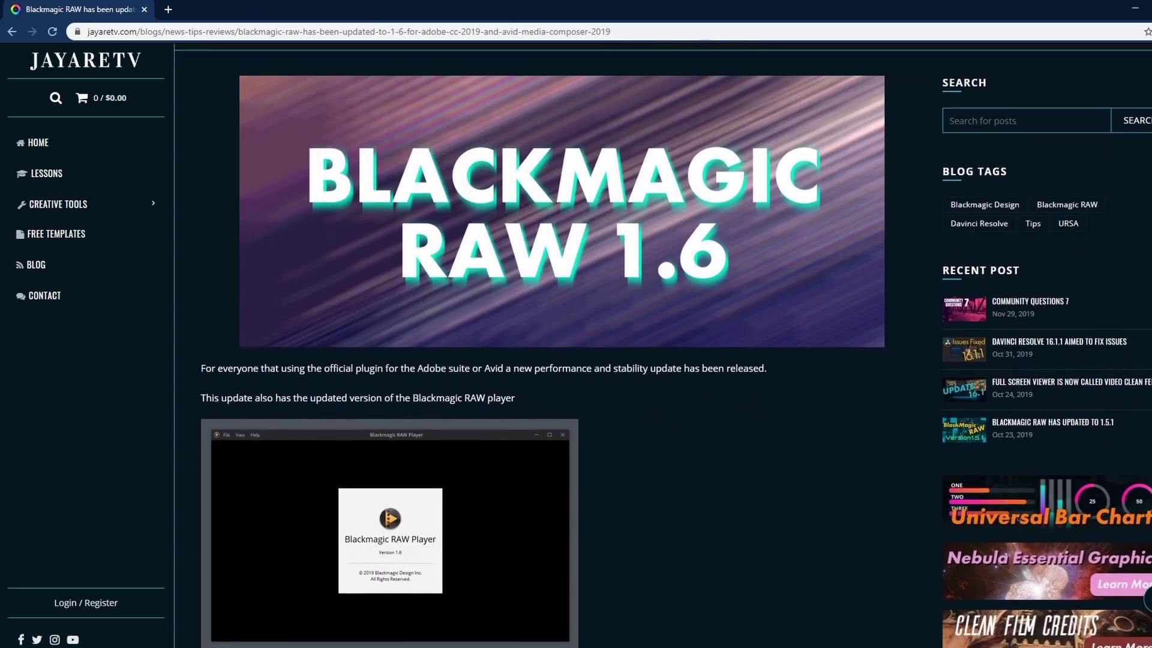
scroll(562, 252, down, 1)
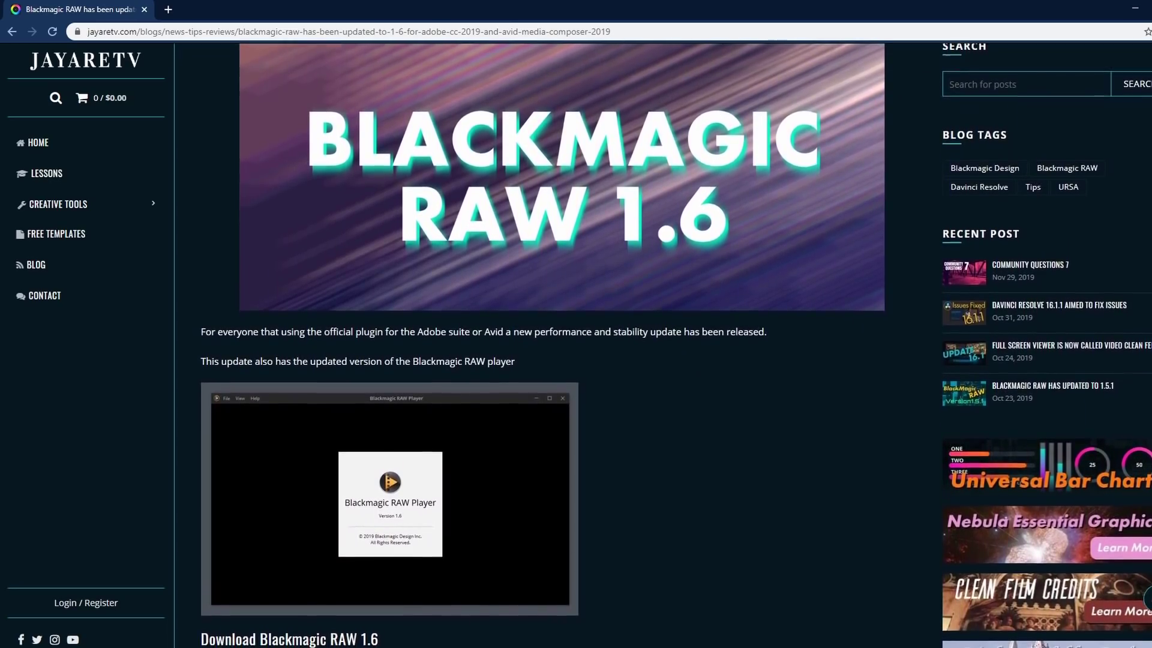
scroll(562, 252, down, 1)
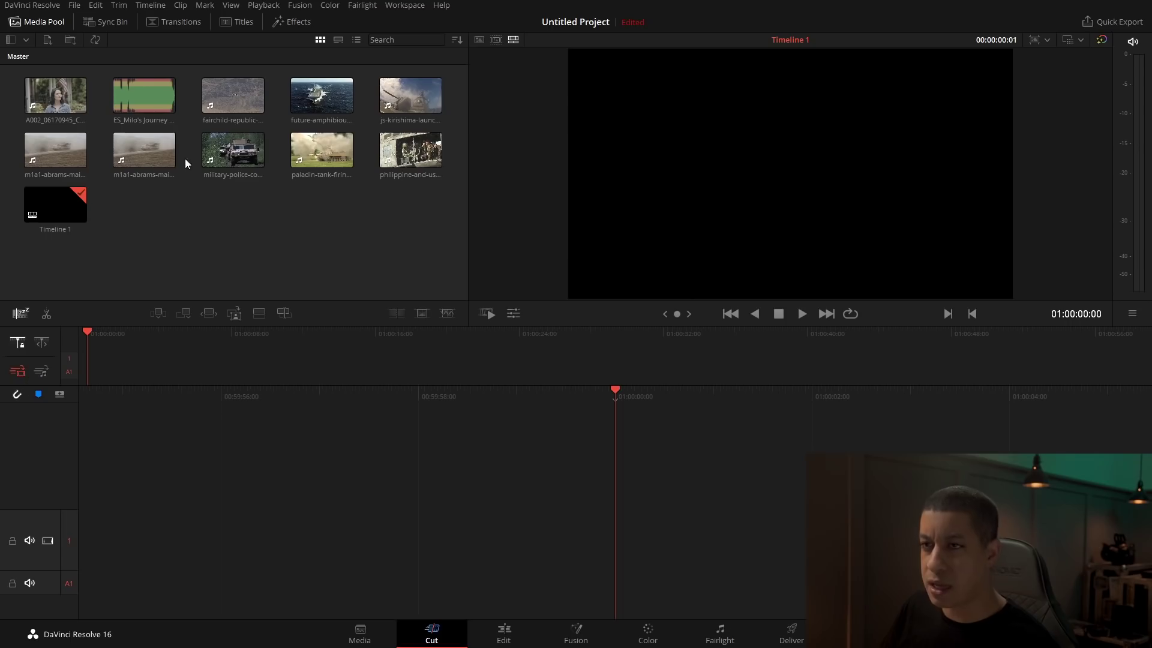
Smart Insert the humvee clip, append its audio only, and slide that audio left under the video
click(239, 151)
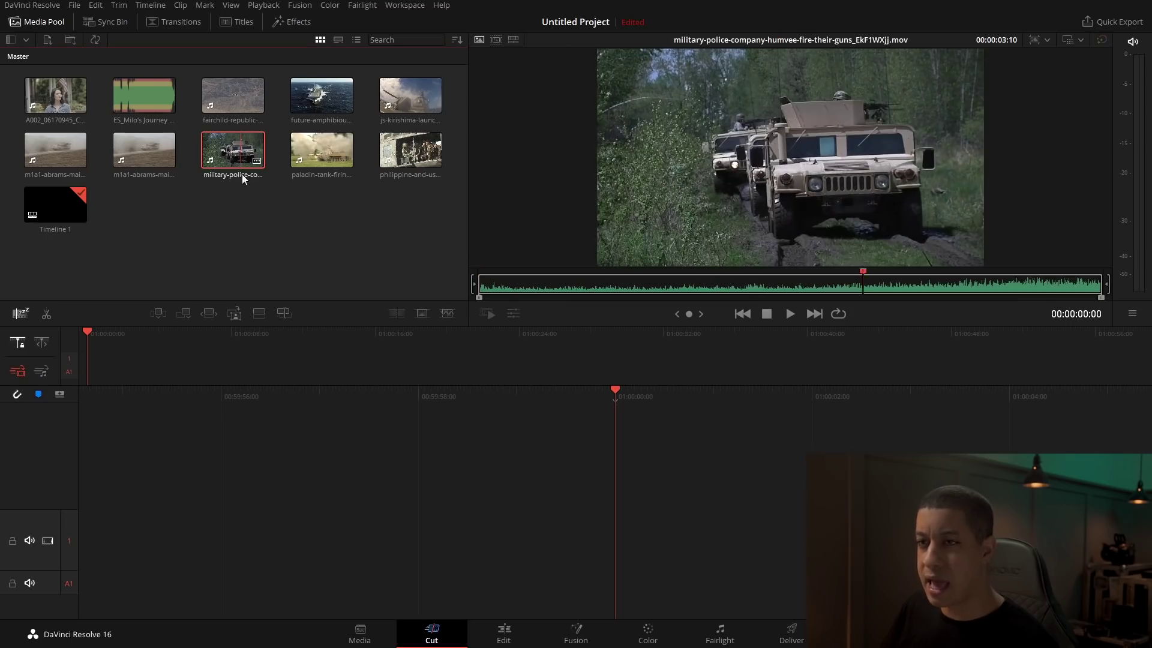
click(161, 315)
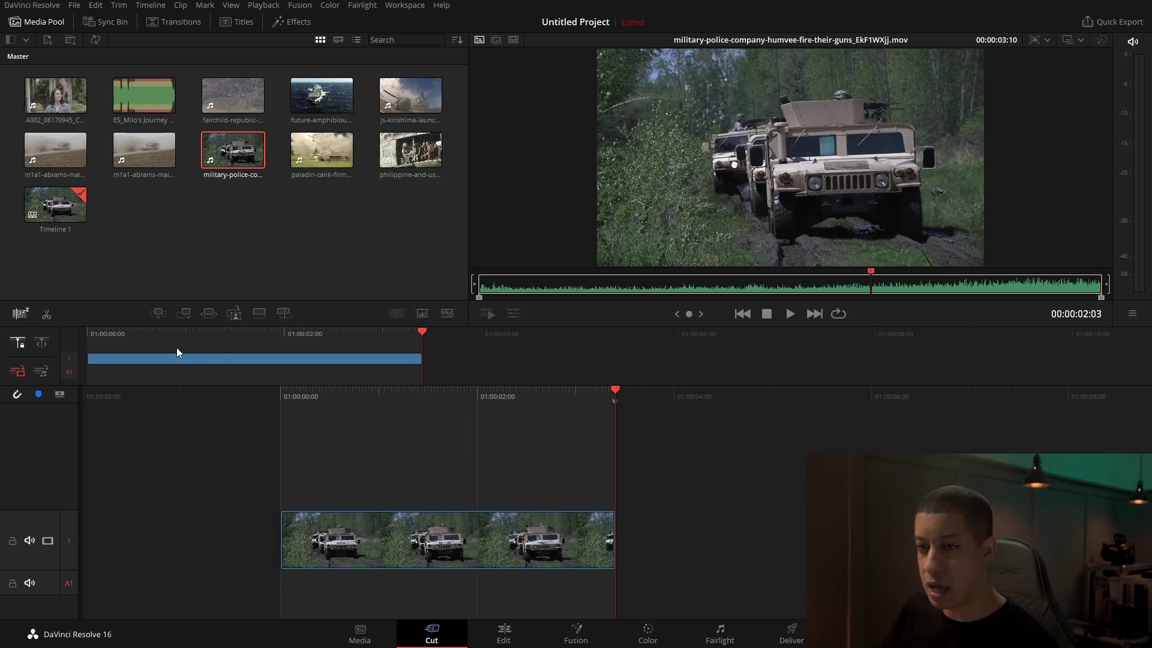
click(221, 349)
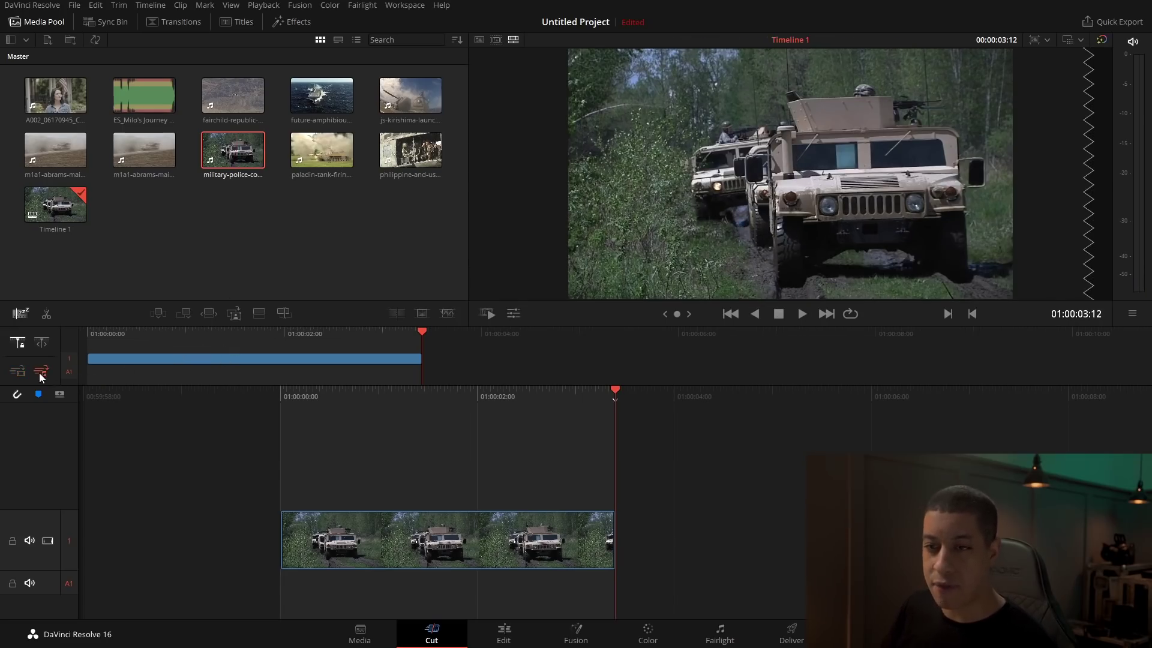
click(185, 313)
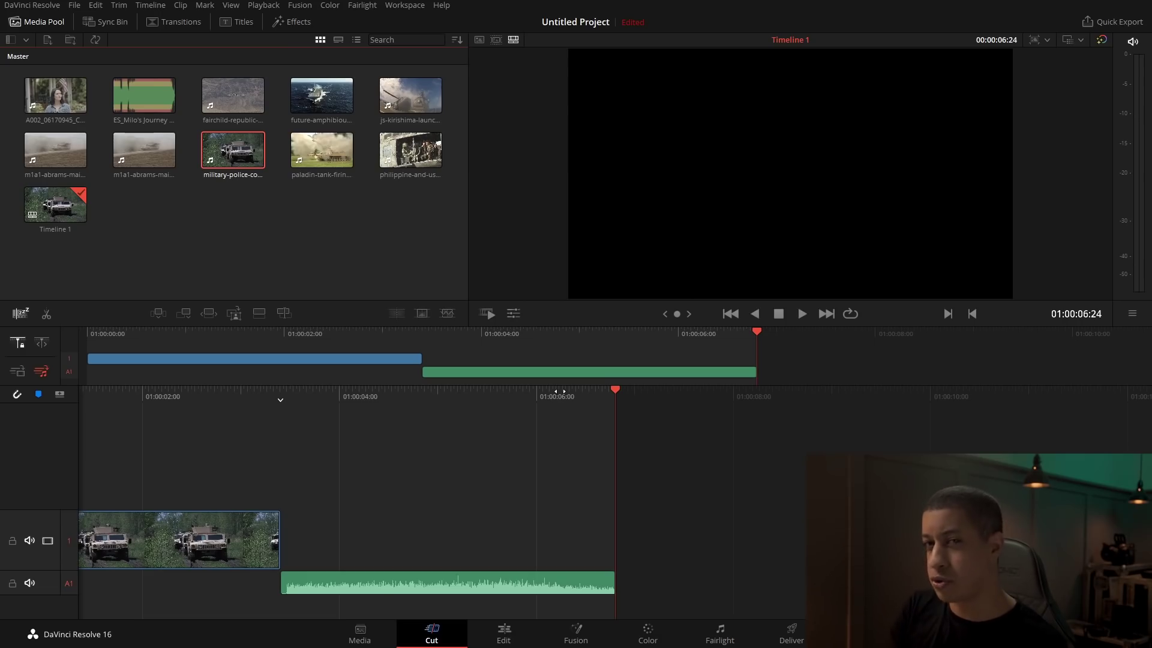
drag(632, 376, 318, 331)
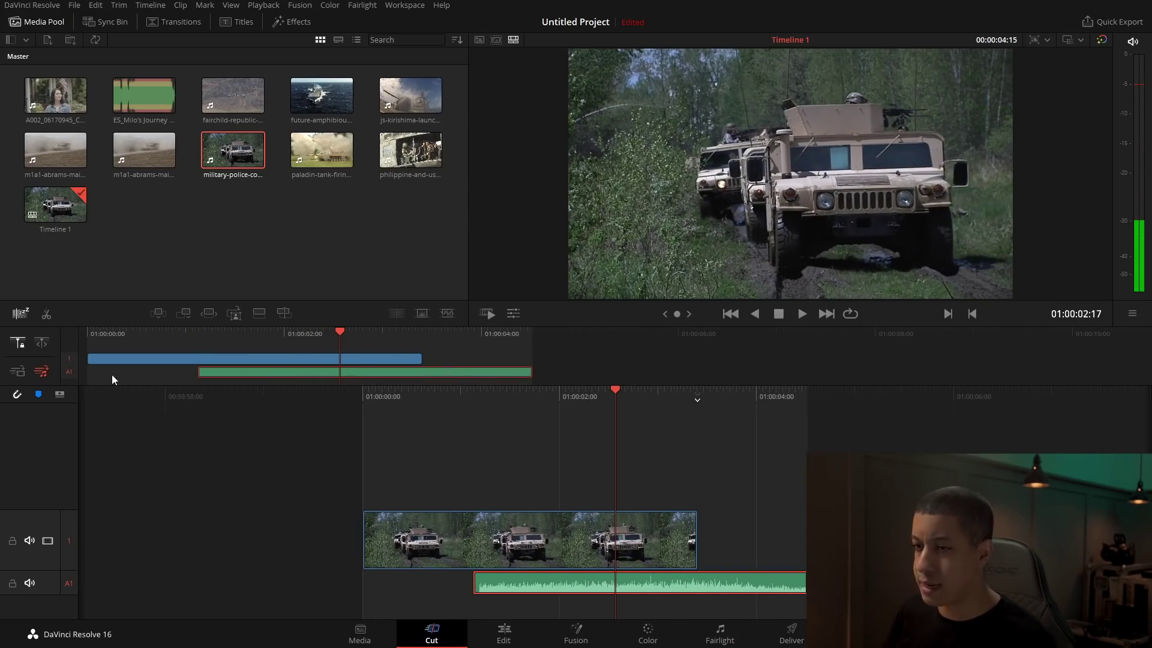
Split the clips at 01:00:03:04 and ripple-delete the 12 frames before the playhead
key(ctrl+b)
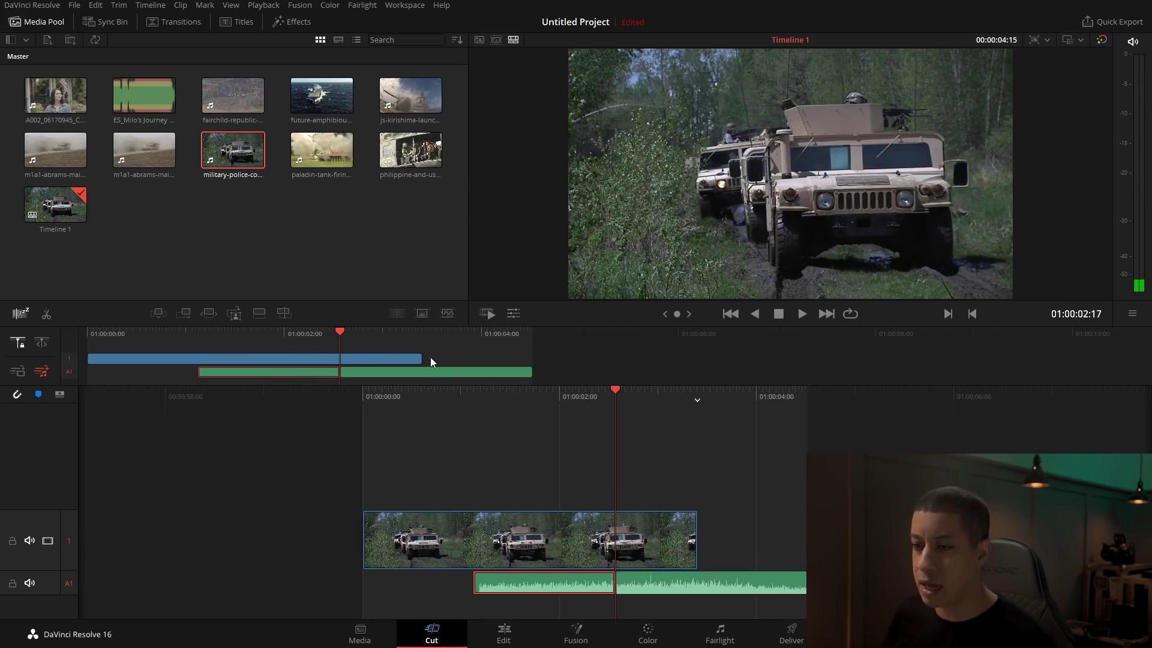
key(ctrl+b)
drag(429, 340, 397, 342)
key(ctrl+b)
key(shift+BackSpace)
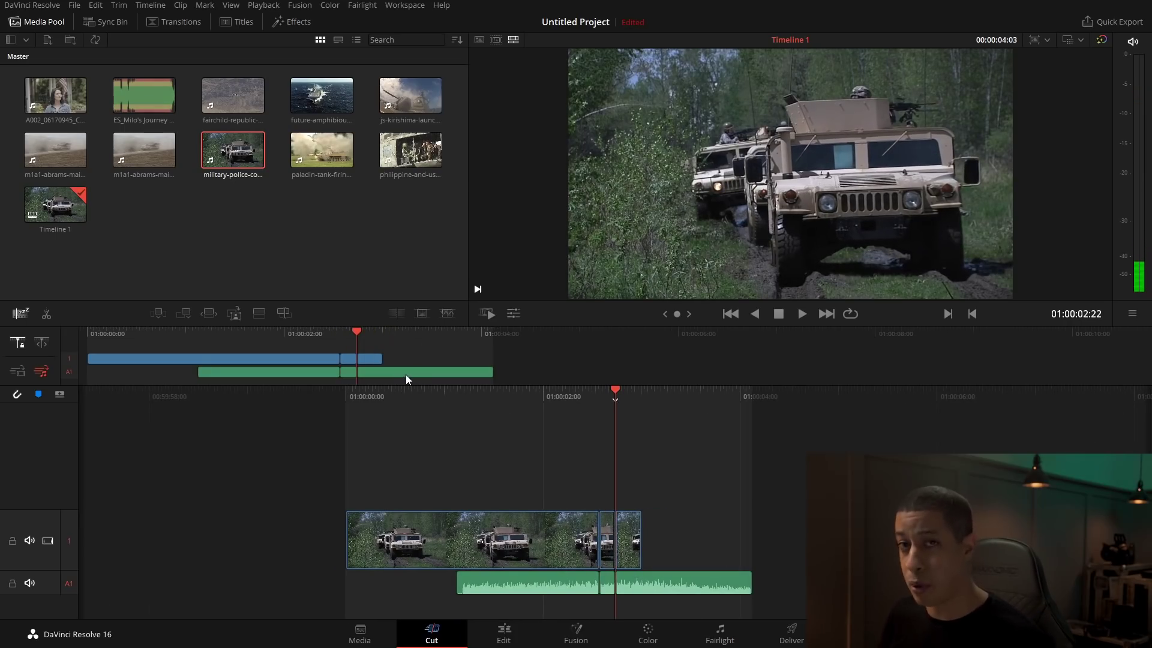
click(41, 378)
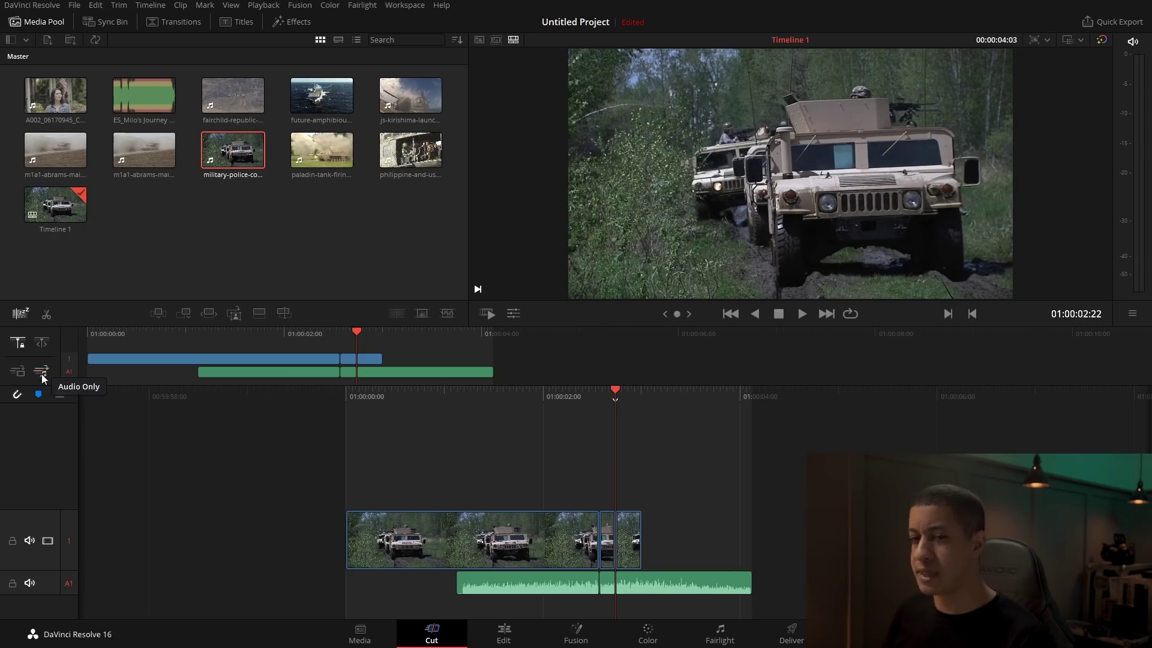
click(337, 39)
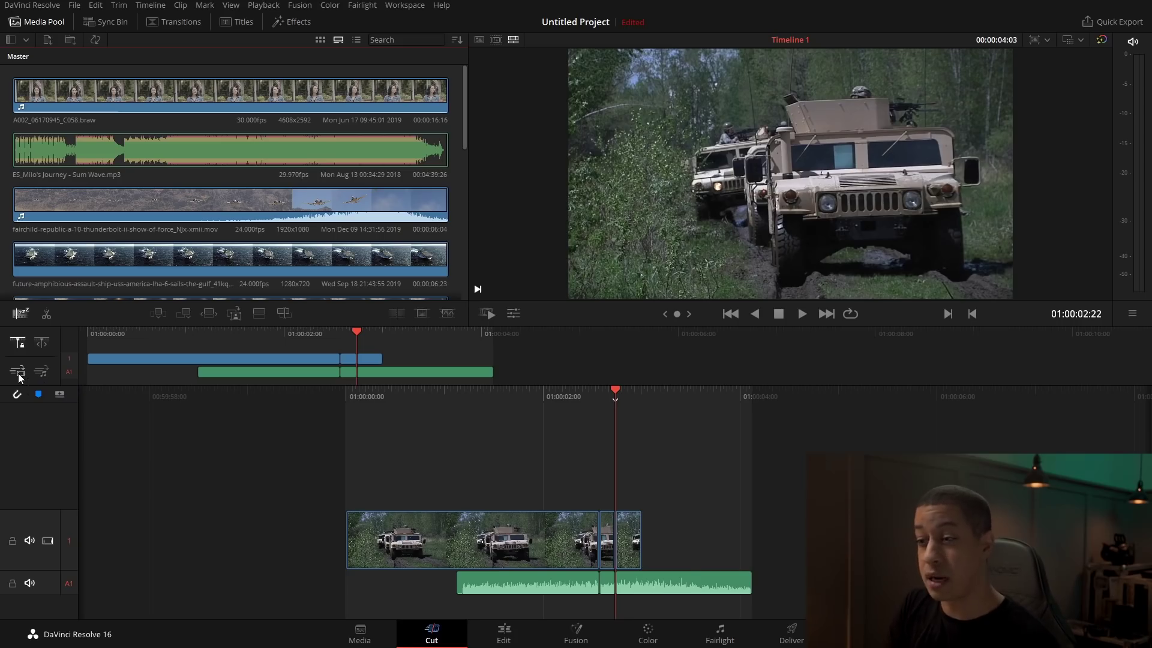
Mark in at 01:00:00:21 and out at 01:00:02:12, play the range, then load the A-10 clip
drag(504, 405, 625, 416)
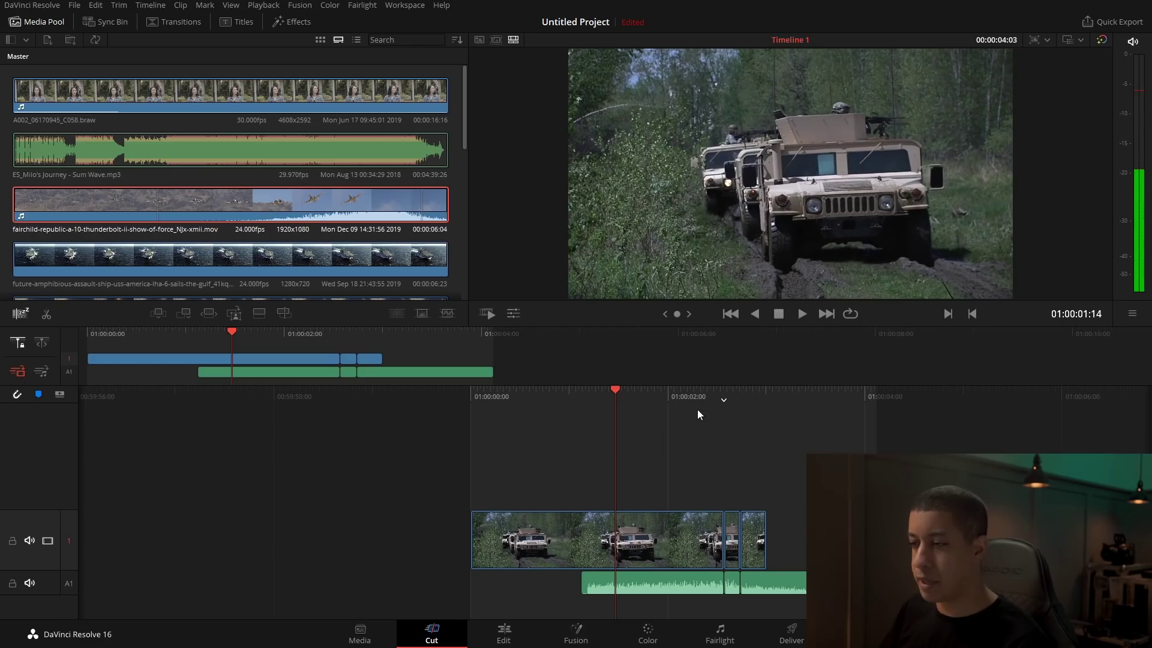
click(950, 314)
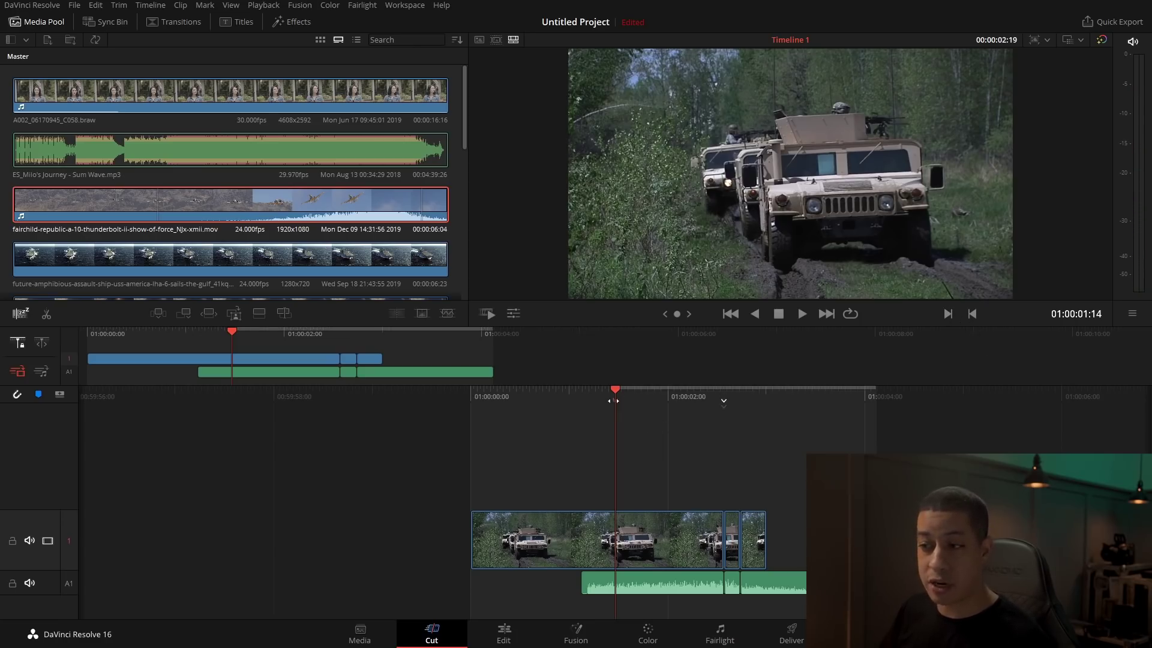
drag(751, 400, 681, 411)
click(972, 313)
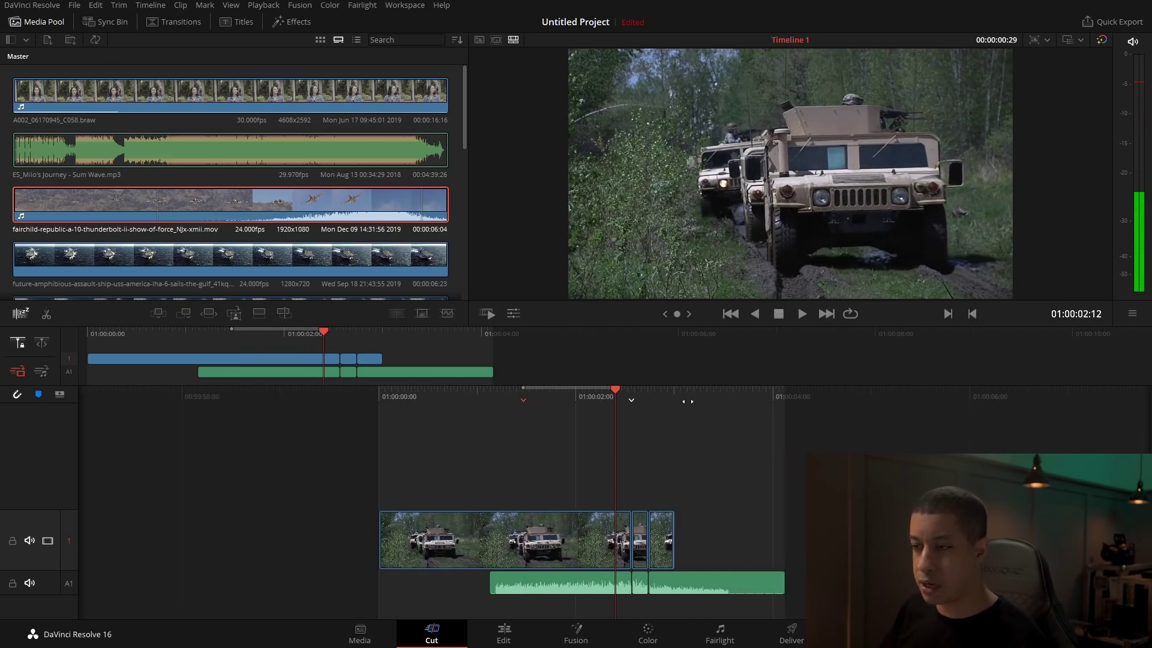
key(shift+i)
key(space)
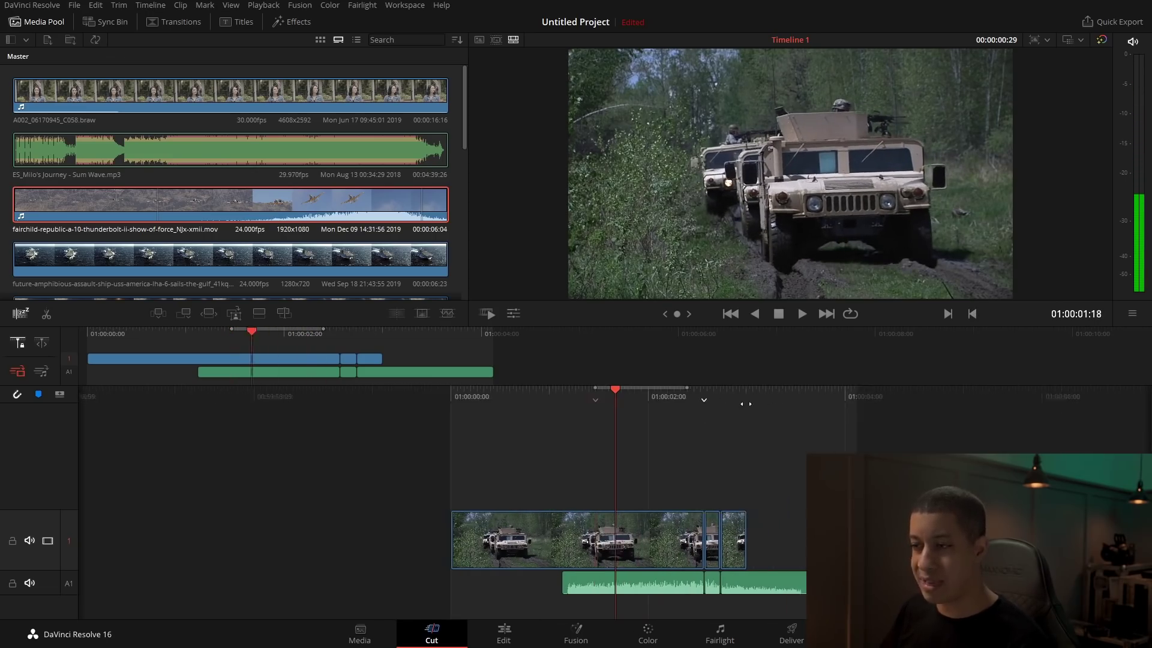
key(space)
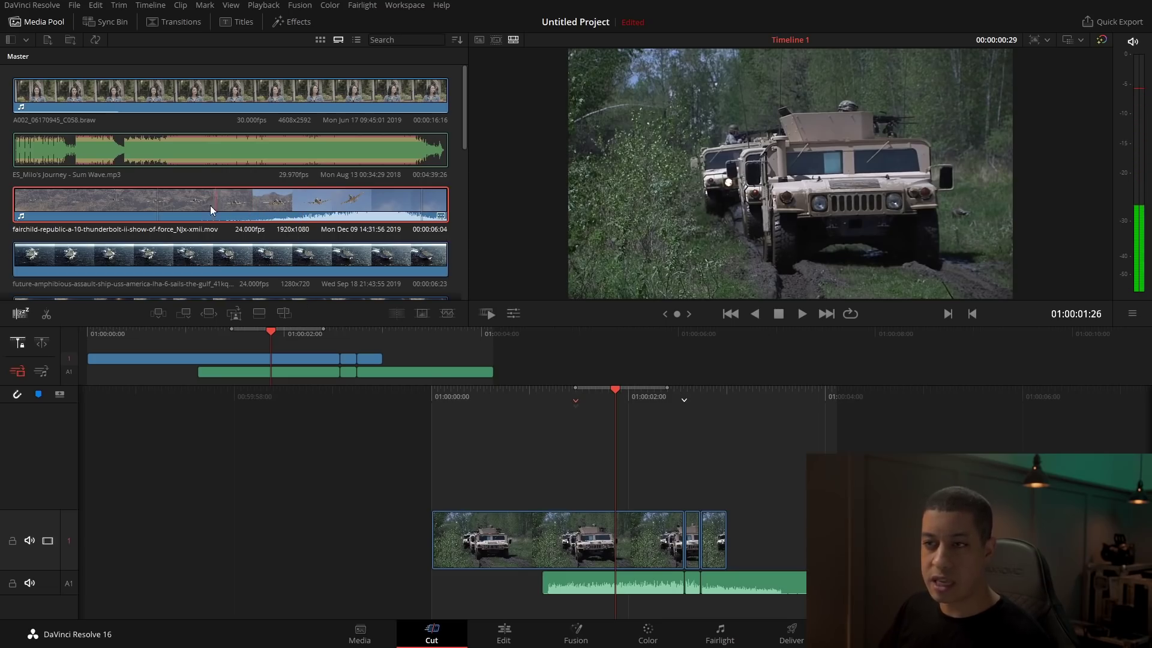
click(164, 210)
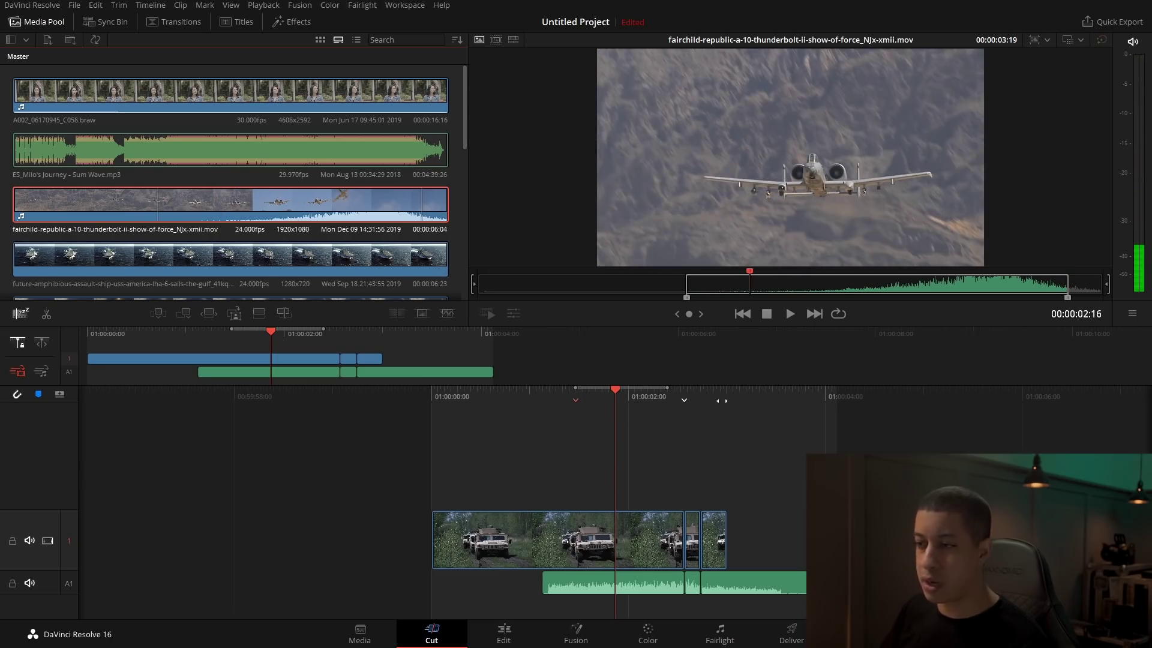
Place the A-10 clip on V2 above the humvee and trim the audio's start three frames later
click(259, 314)
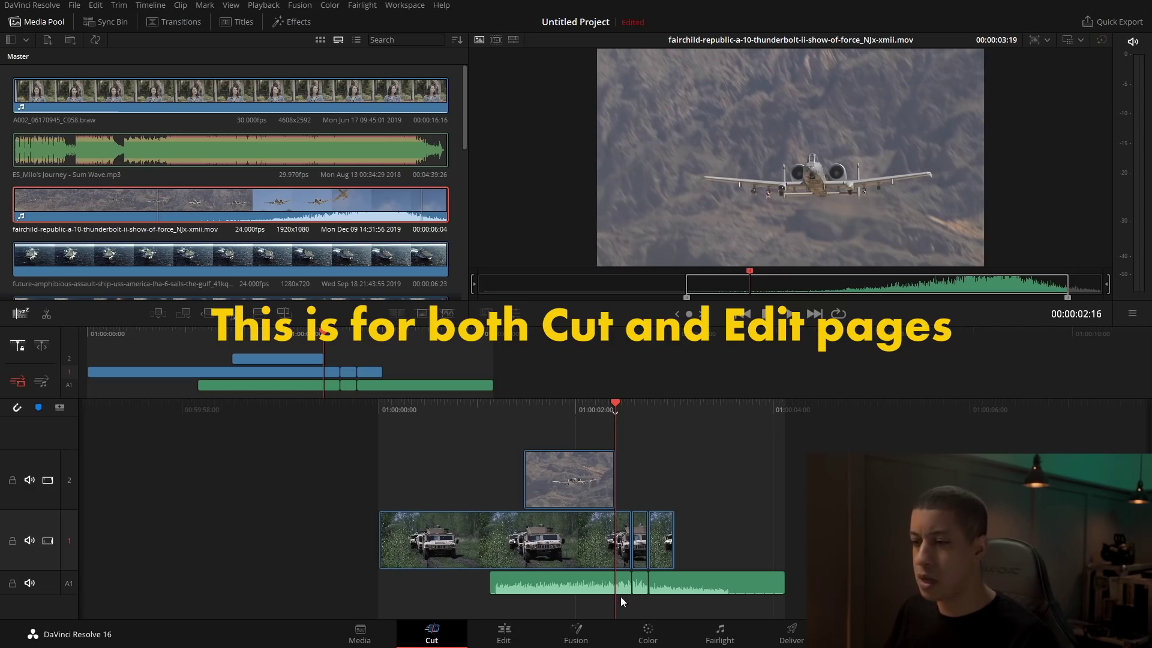
click(491, 581)
drag(492, 581, 500, 580)
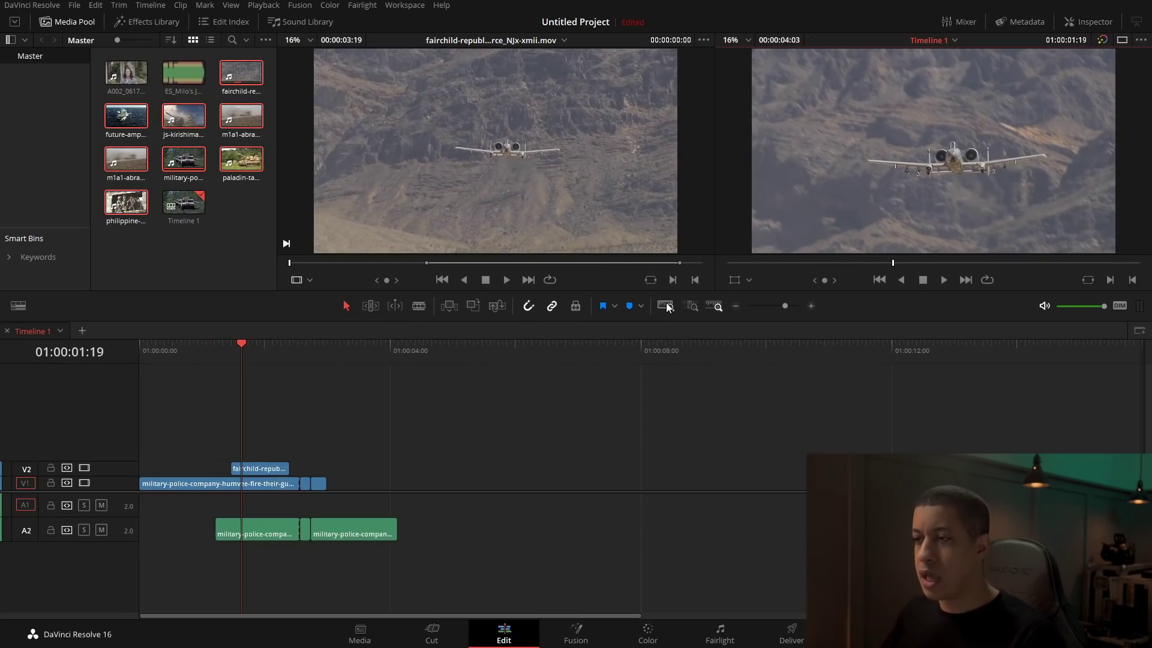
click(667, 307)
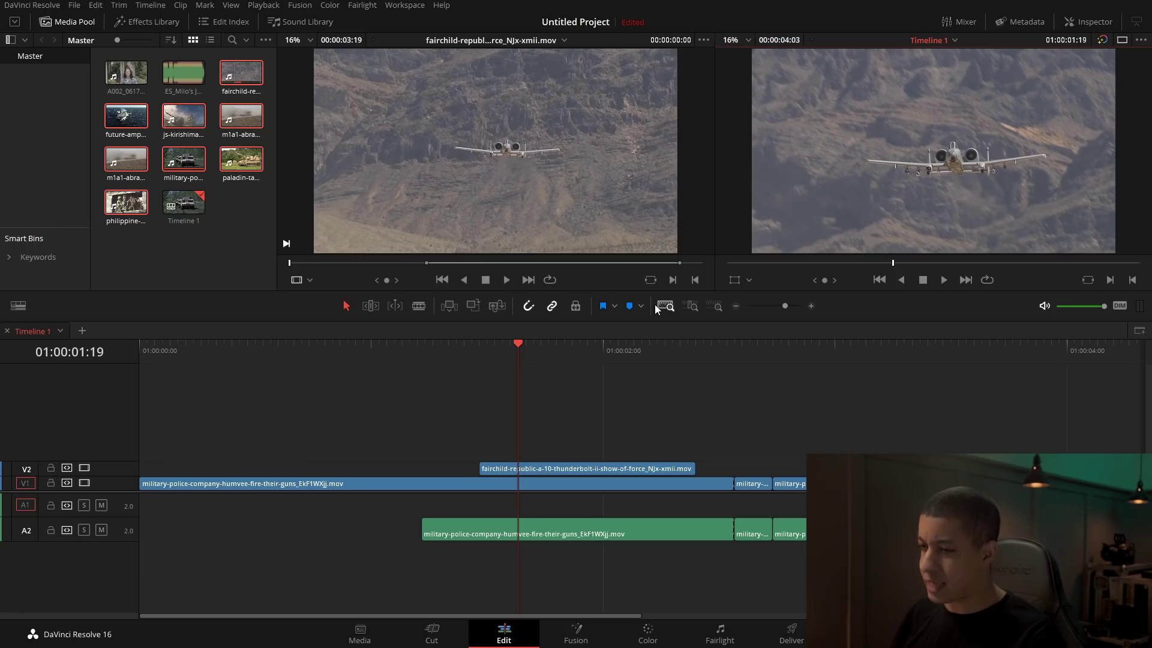
Drag the A-10 Thunderbolt source clip onto V1/A1, ending in Full Extent Zoom
click(692, 306)
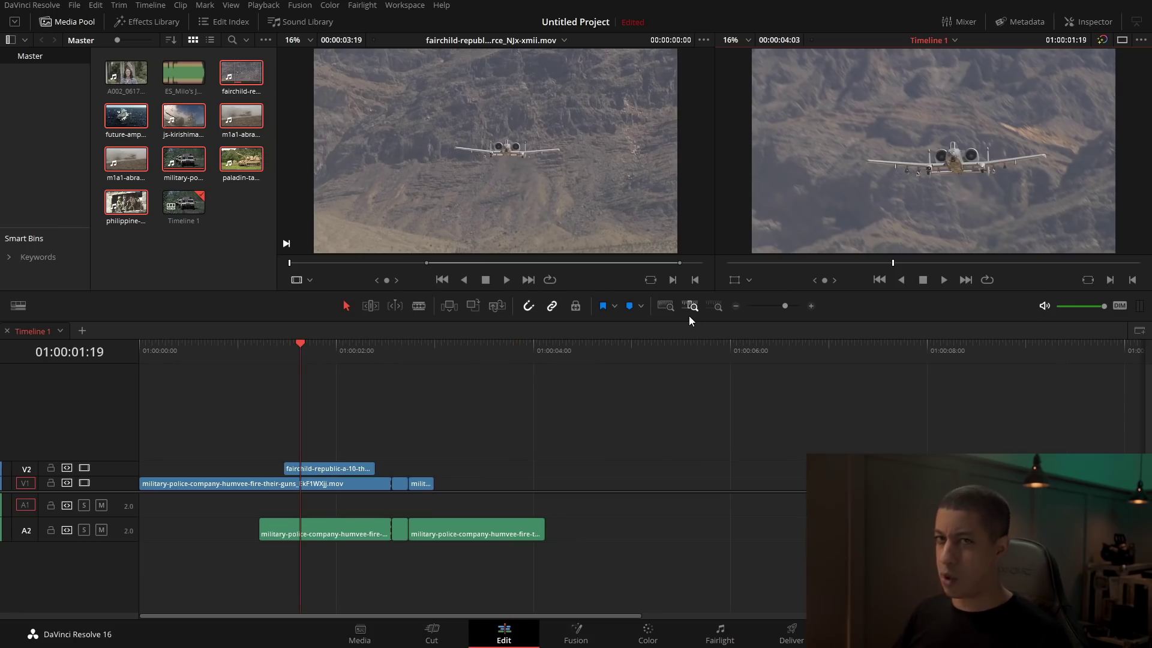
click(663, 304)
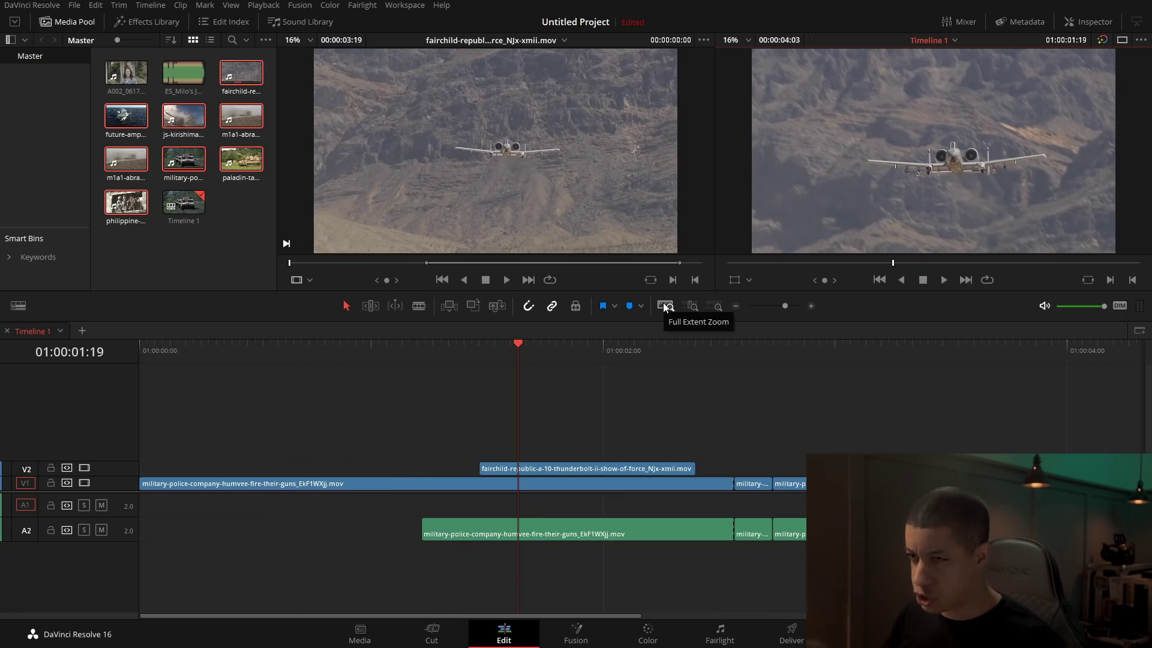
click(691, 306)
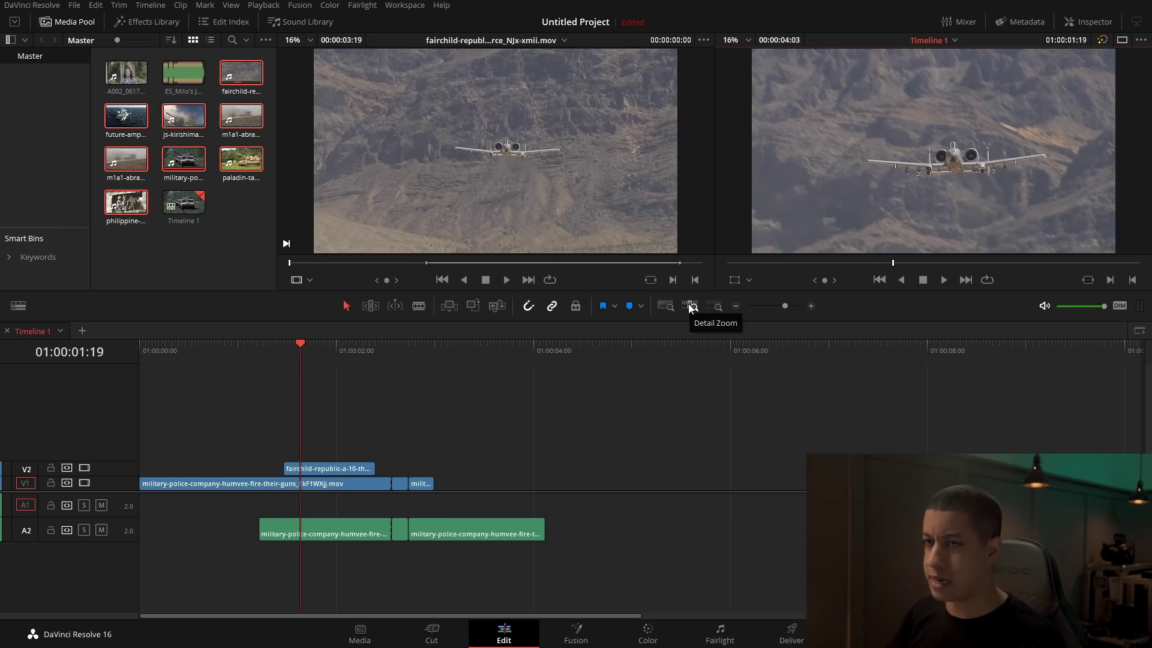
drag(495, 234, 583, 483)
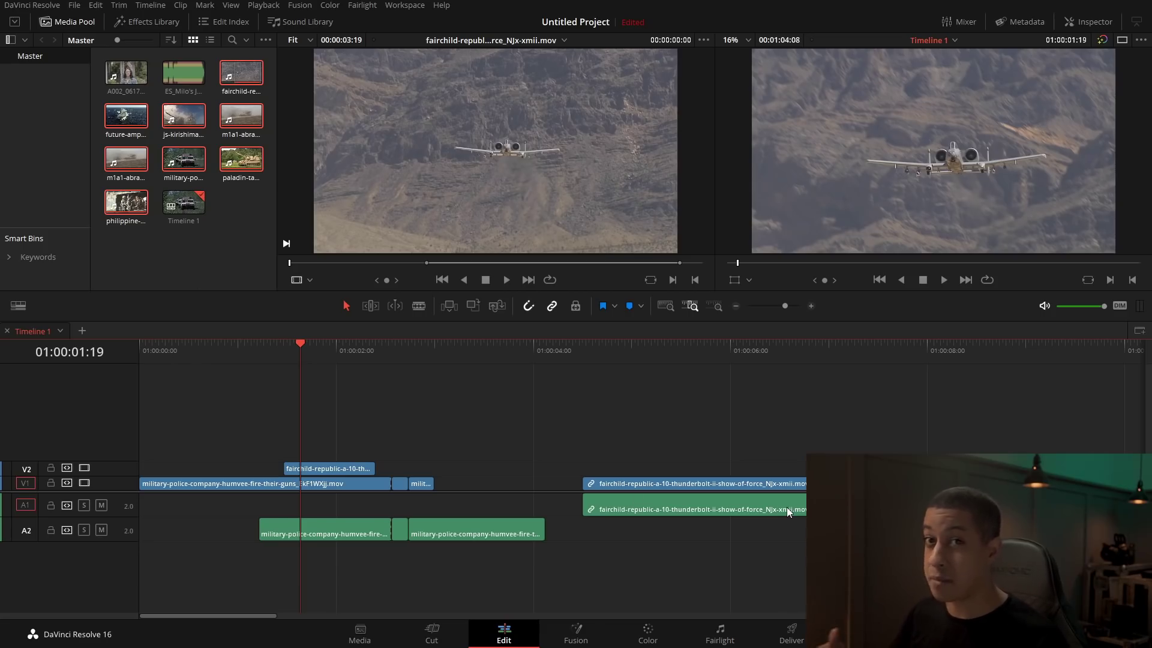
click(665, 306)
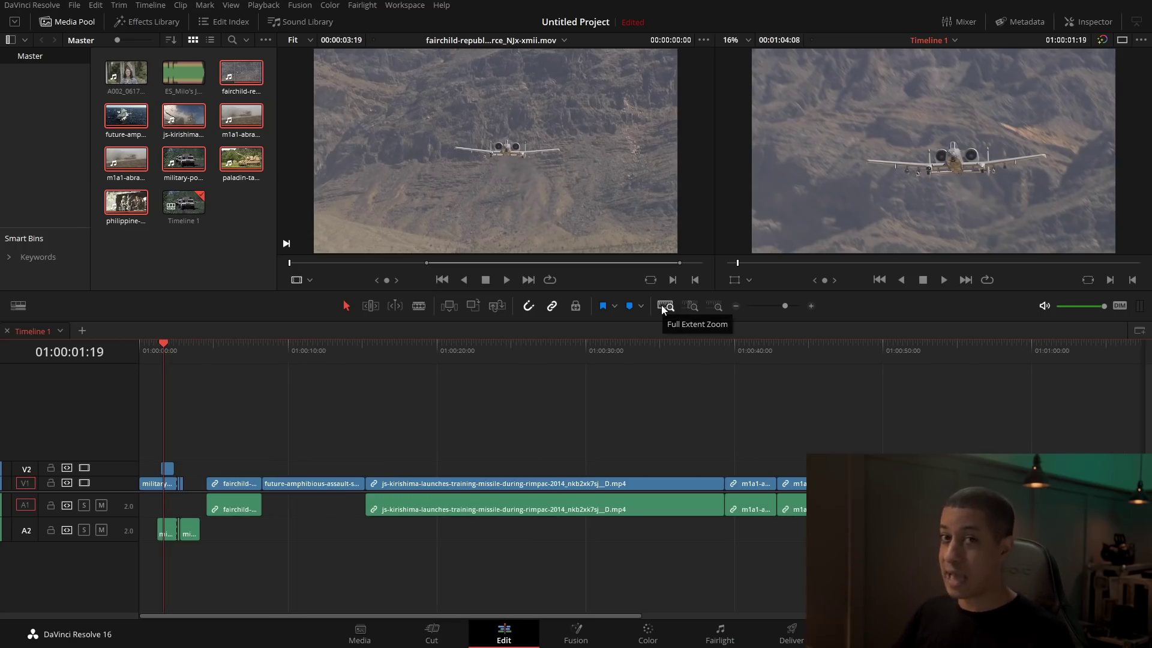
click(689, 308)
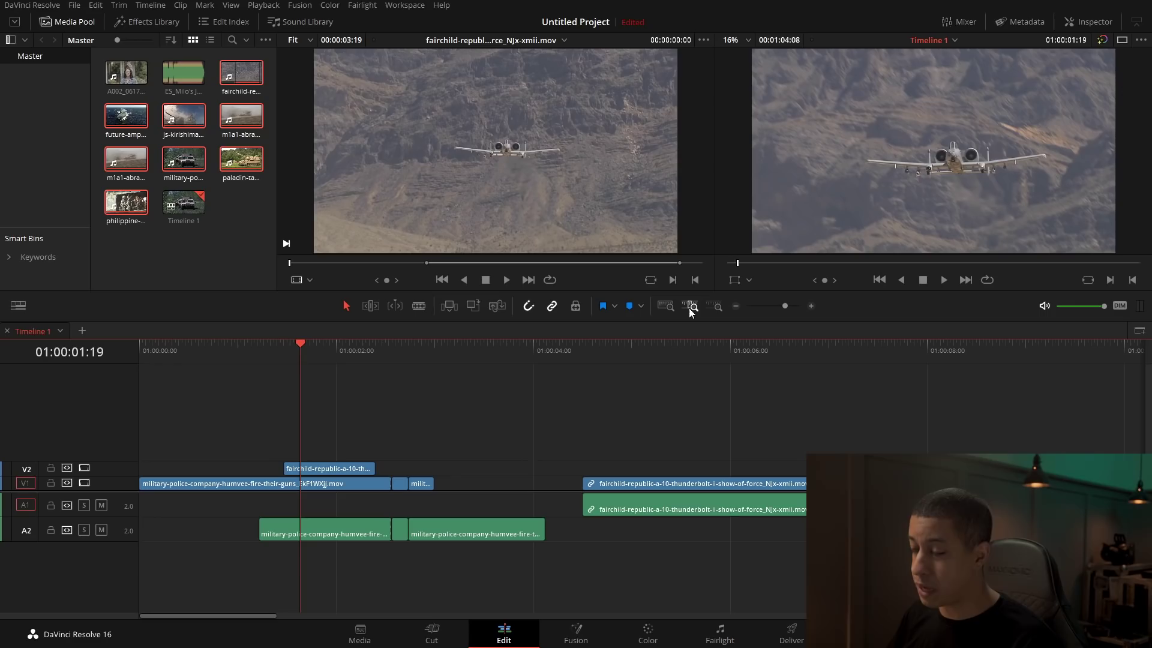
click(660, 306)
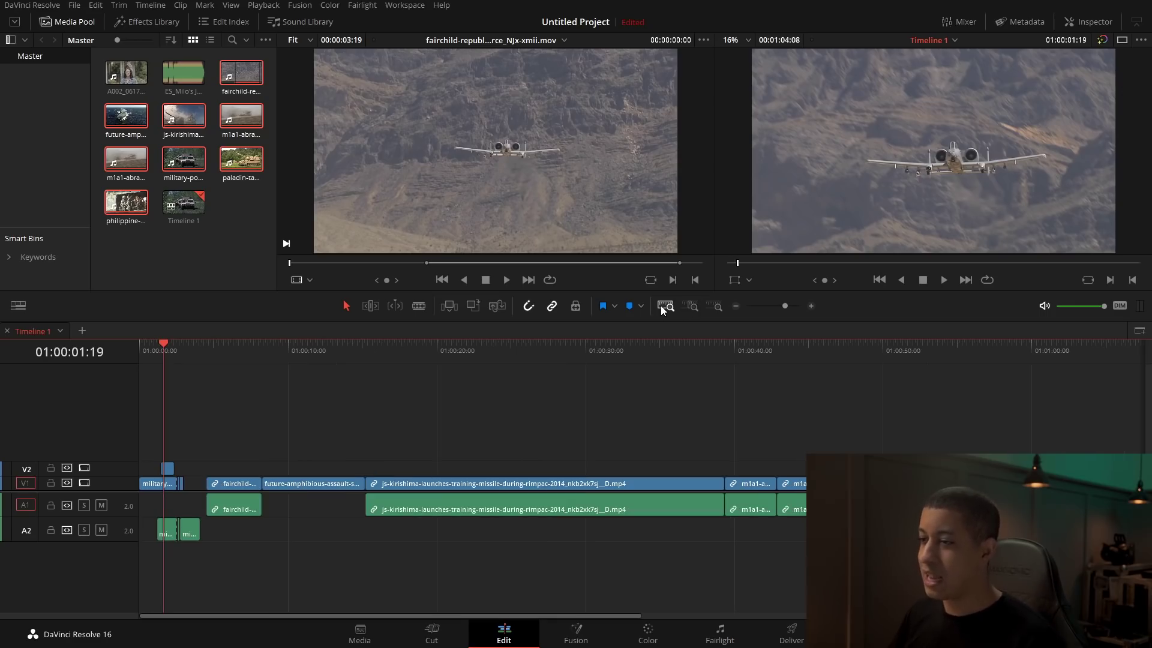
click(407, 352)
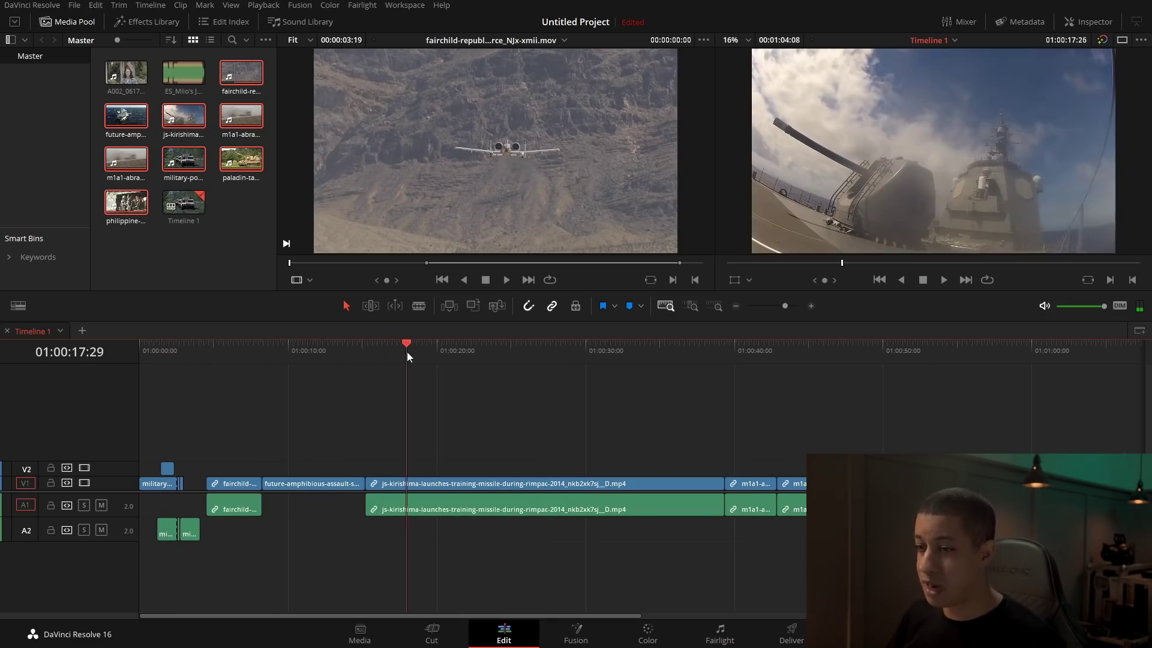
Snap the playhead to the JS Kirishima clip start and zoom closely with the Custom Zoom slider
key(Up)
click(691, 306)
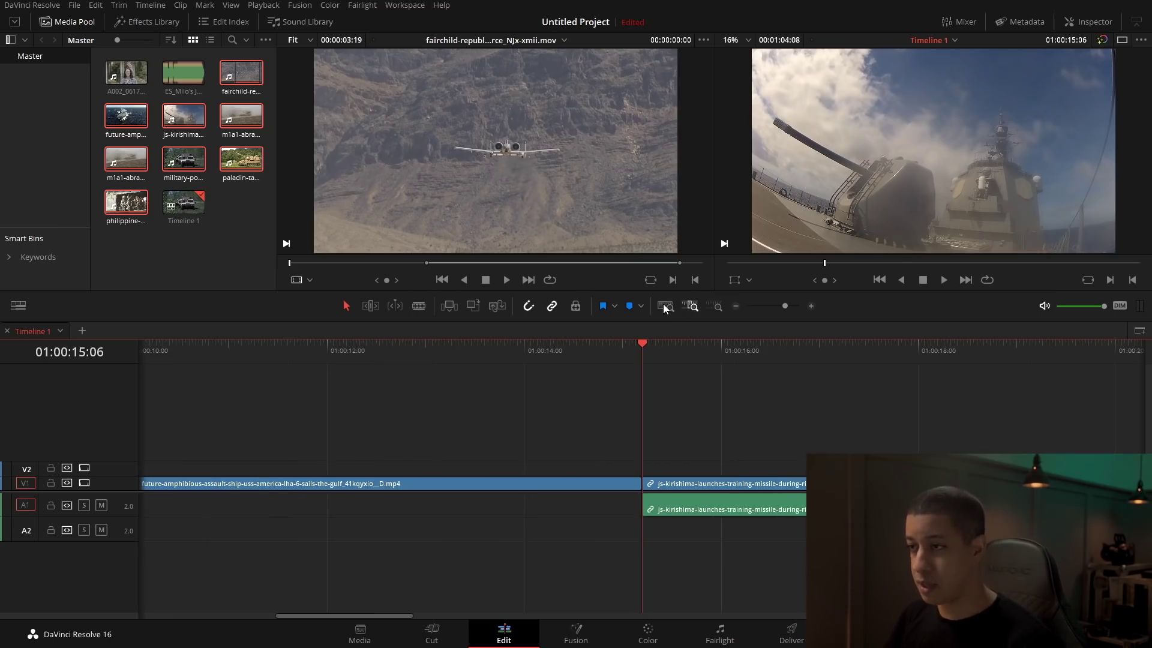
click(663, 307)
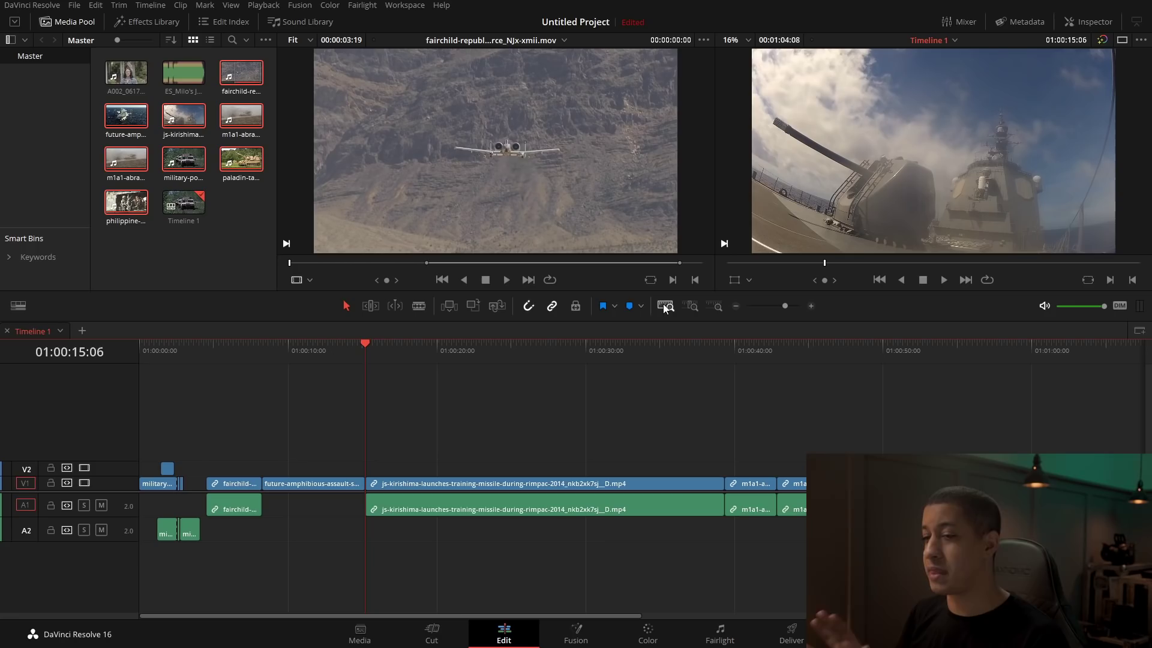
click(715, 306)
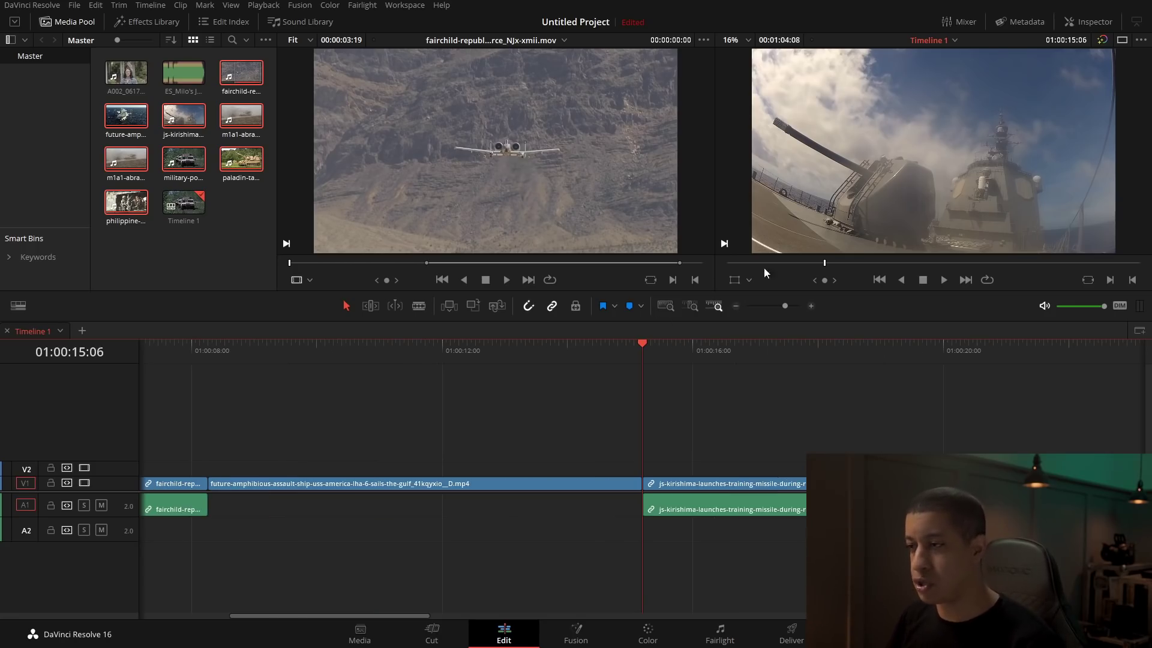
drag(785, 306, 776, 307)
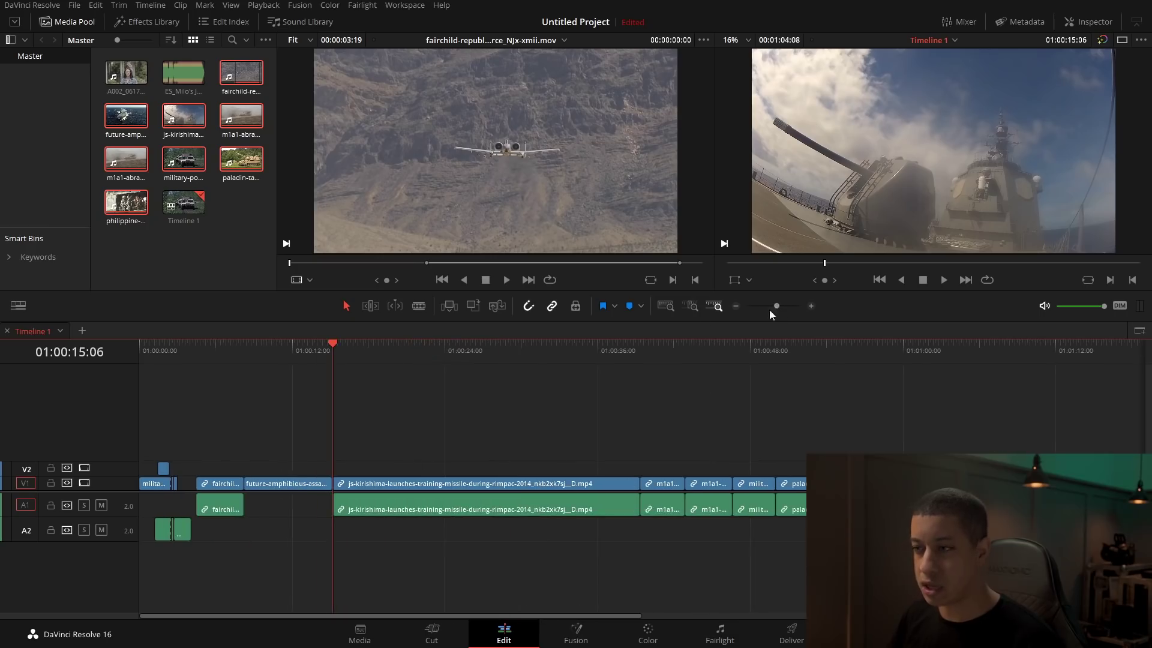
mouse_move(765, 305)
mouse_down()
mouse_move(788, 305)
mouse_move(773, 306)
mouse_up()
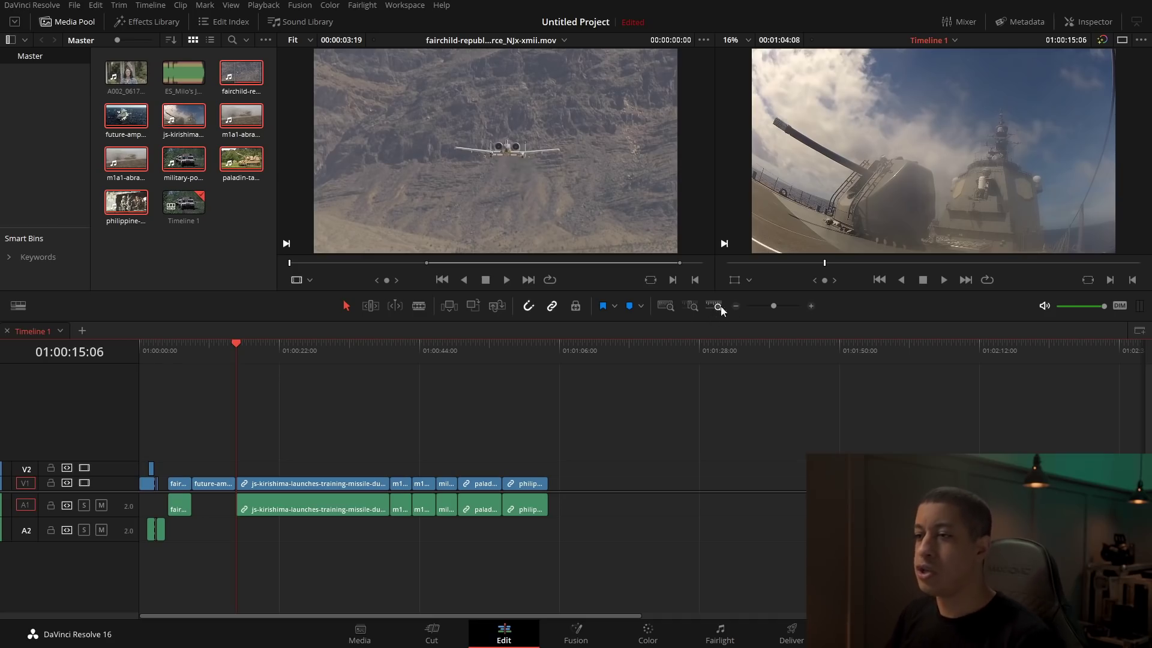
drag(774, 304, 788, 311)
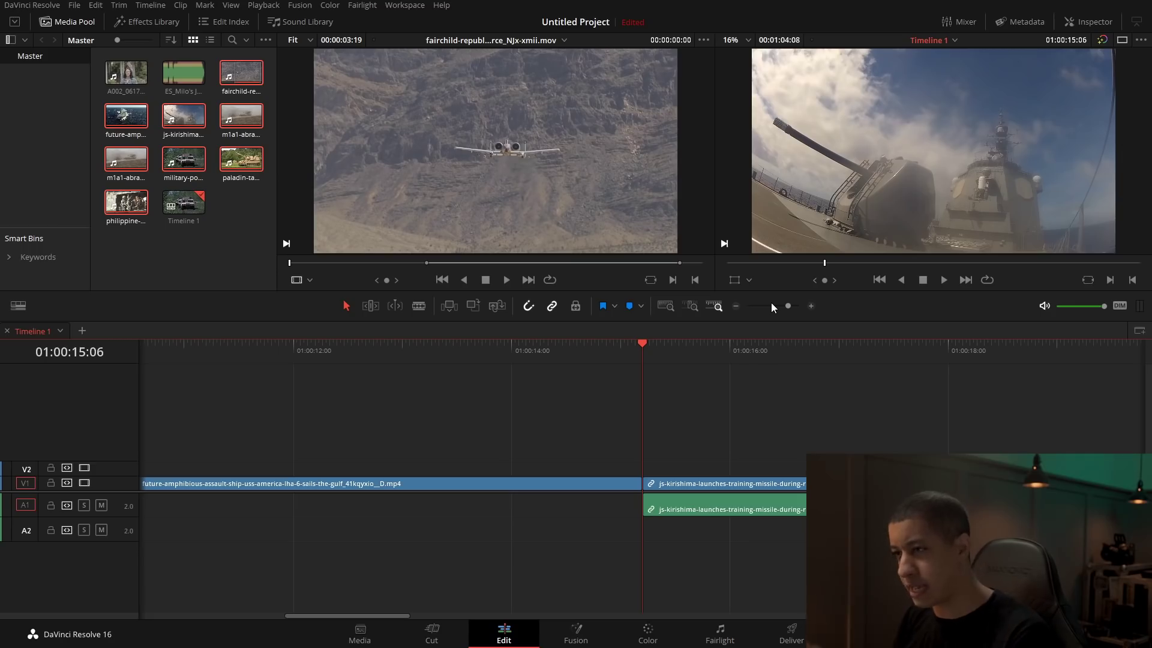
click(664, 308)
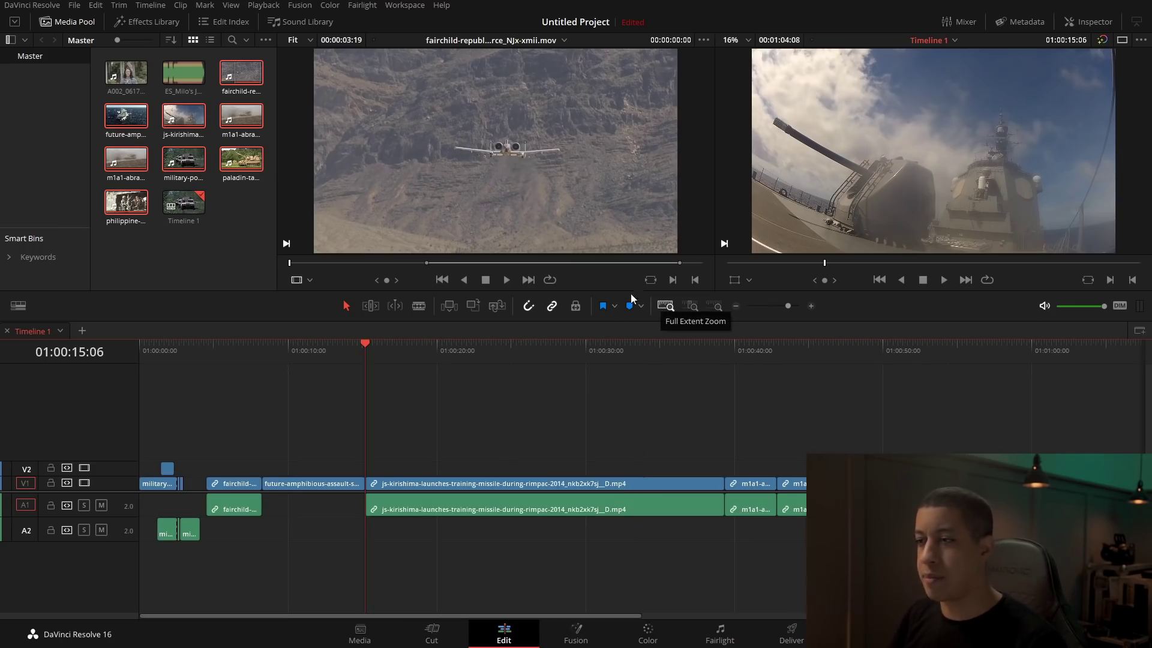
Alternate Detail and Full Extent Zoom, scrub the playhead to 01:00:10:15, and zoom out one step
click(689, 306)
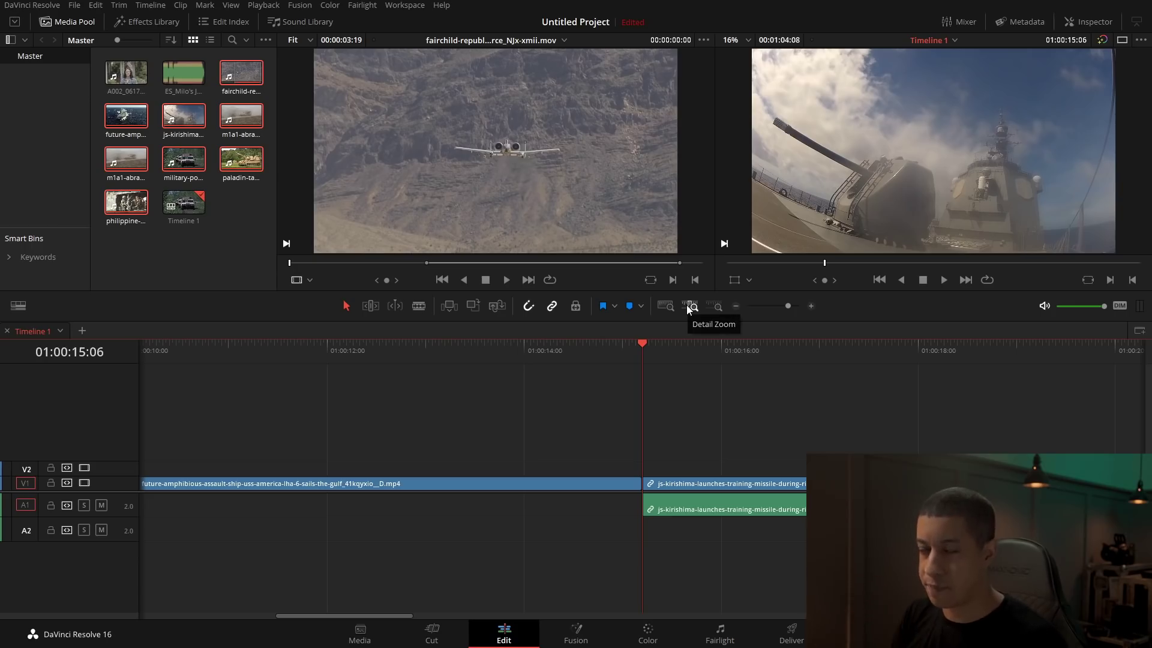
click(671, 307)
click(690, 310)
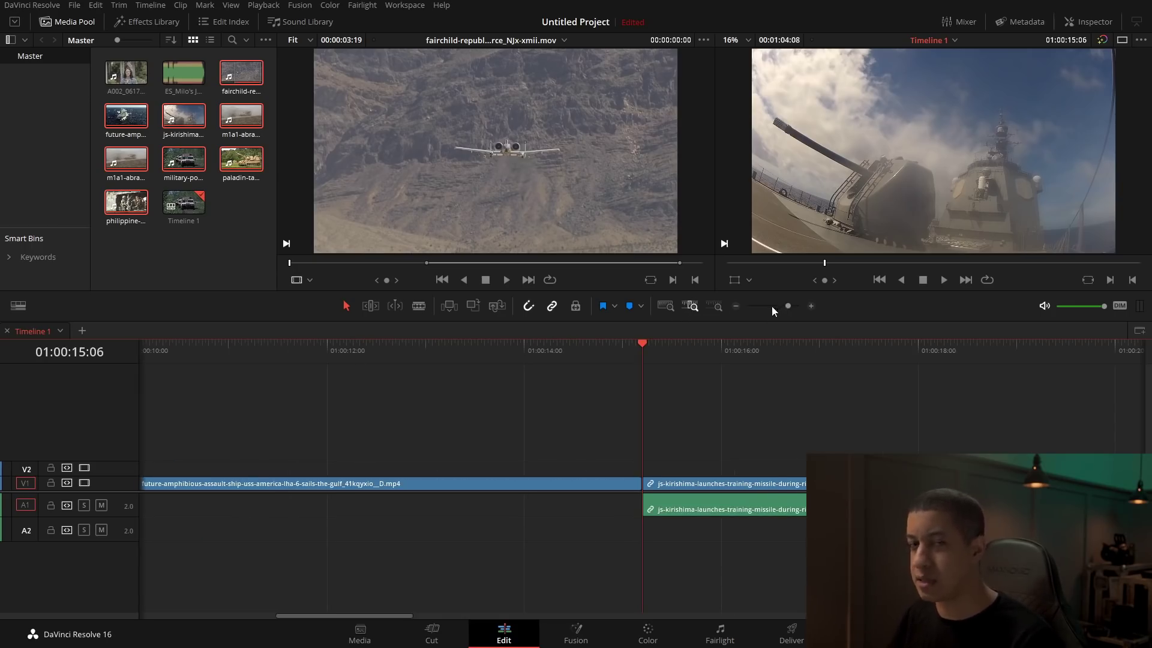
click(667, 310)
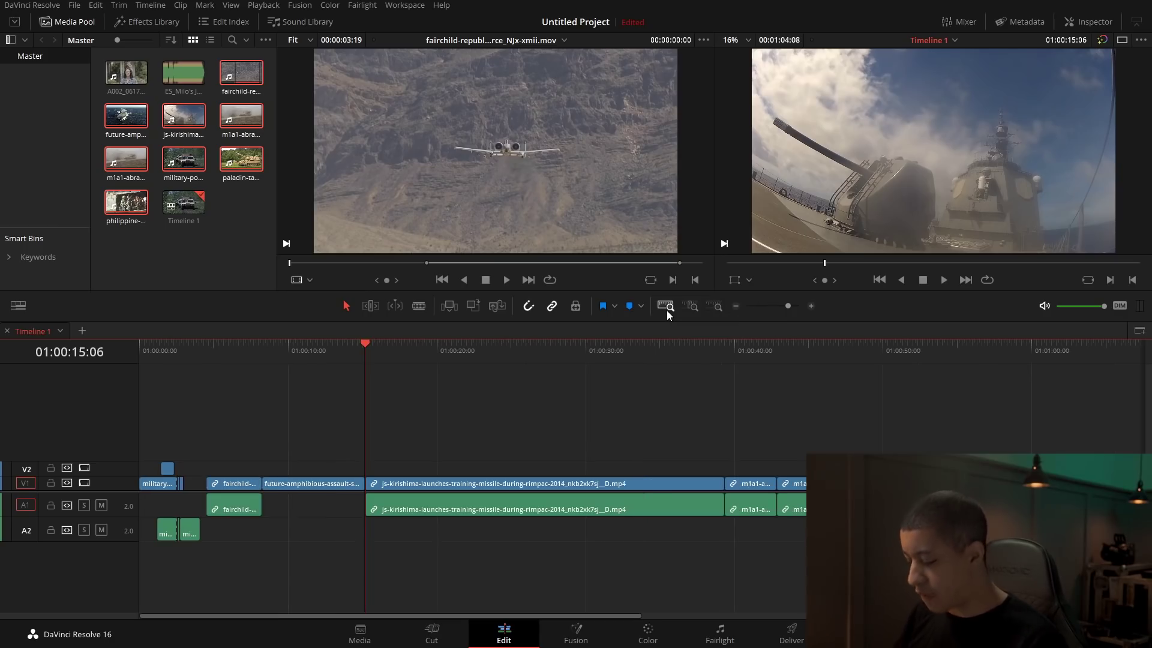
click(690, 306)
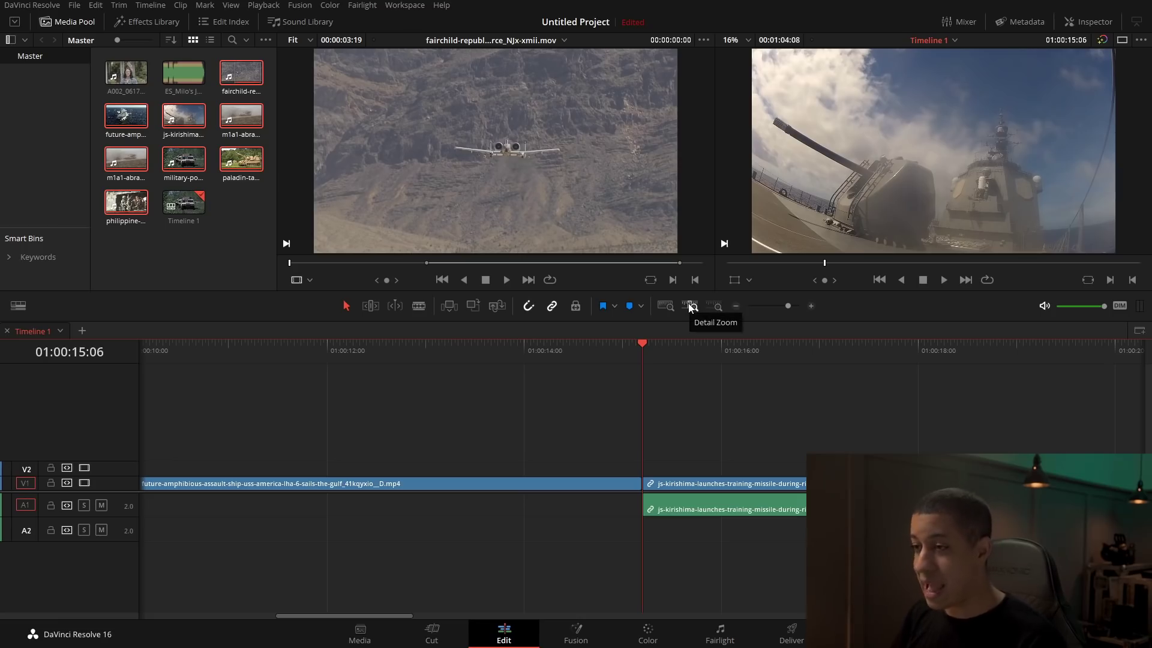
click(690, 306)
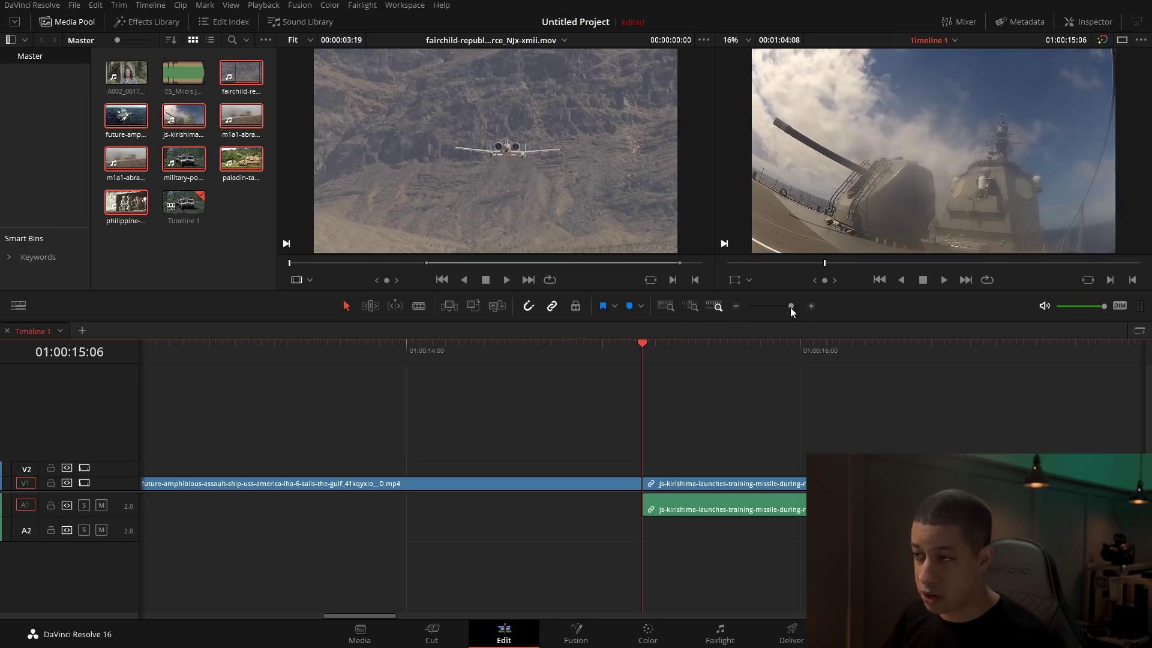
click(669, 305)
drag(357, 347, 296, 351)
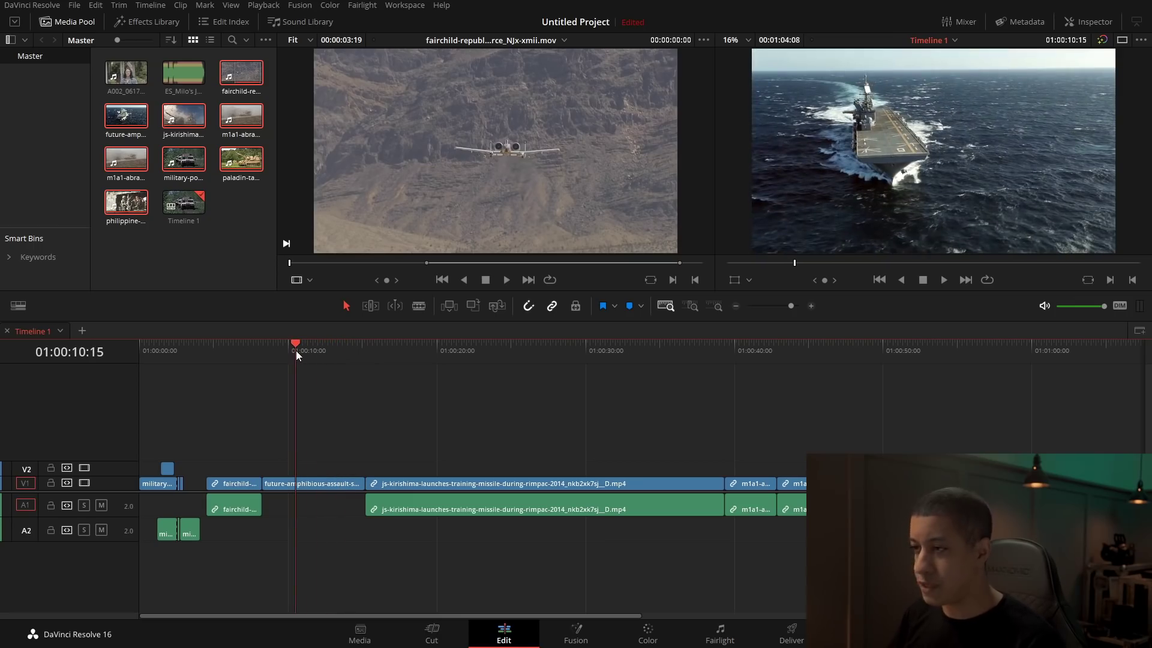
key(ctrl+minus)
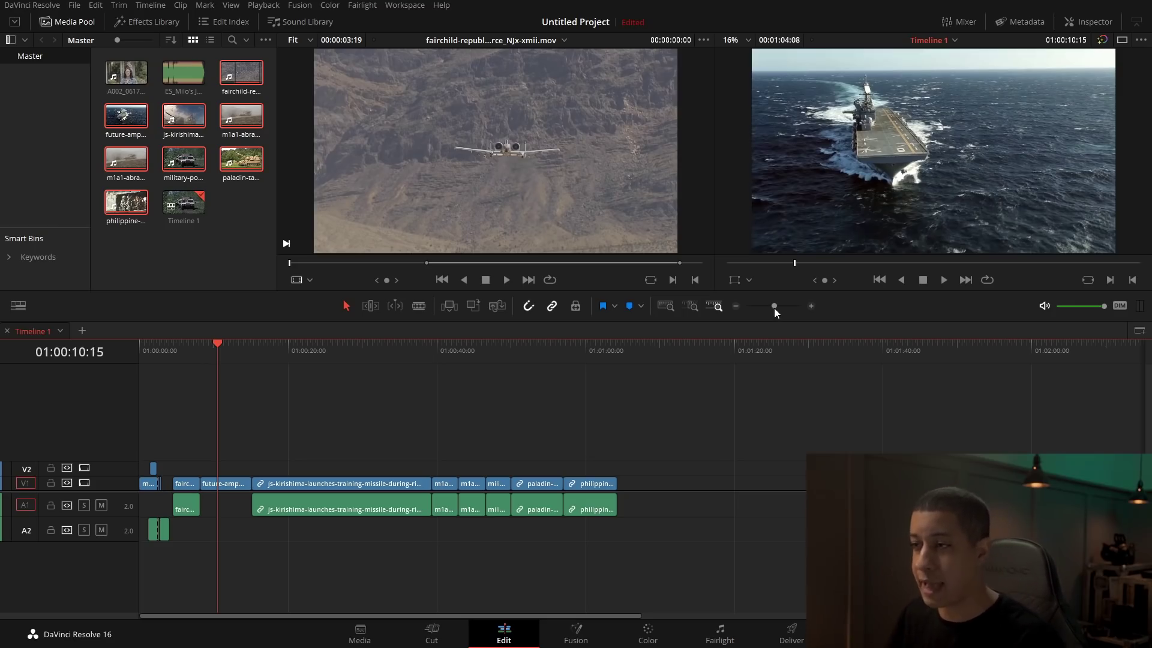
Toggle zoom modes, box-select several clips, then click empty timeline space to deselect them
click(692, 306)
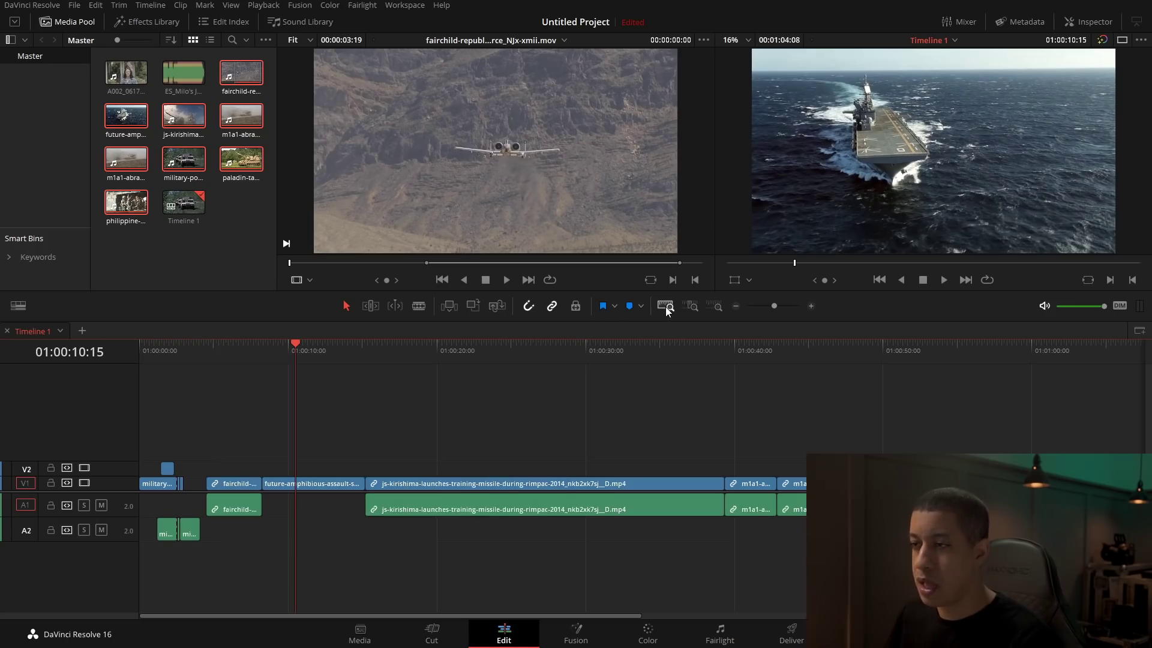
click(692, 306)
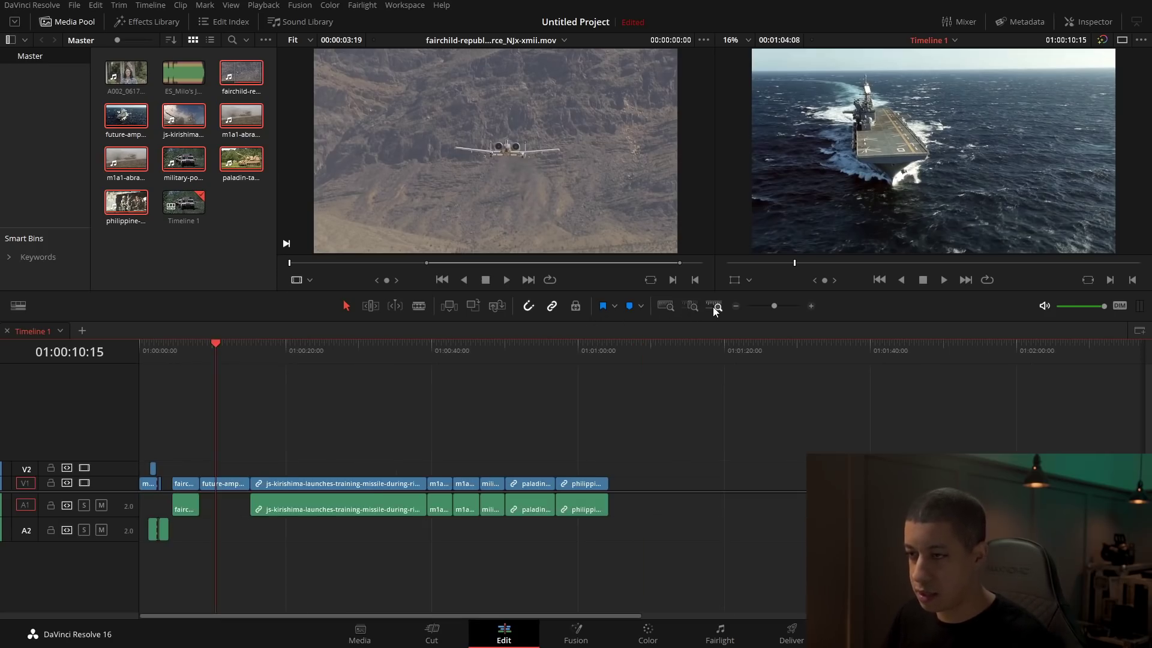
click(693, 306)
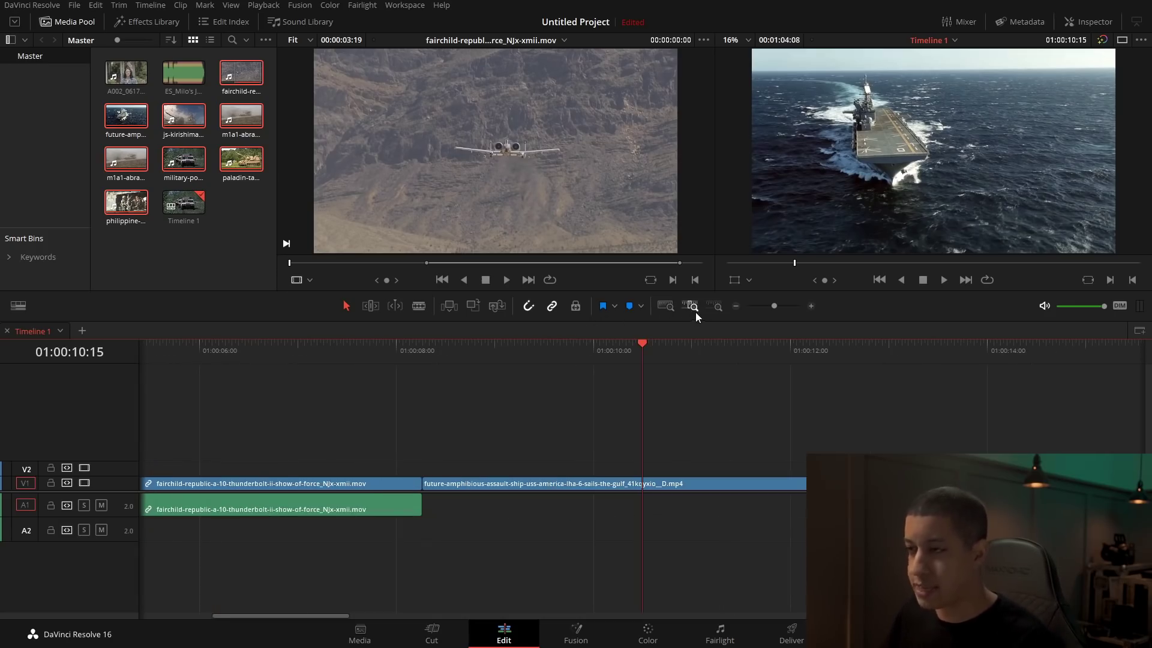
key(shift+z)
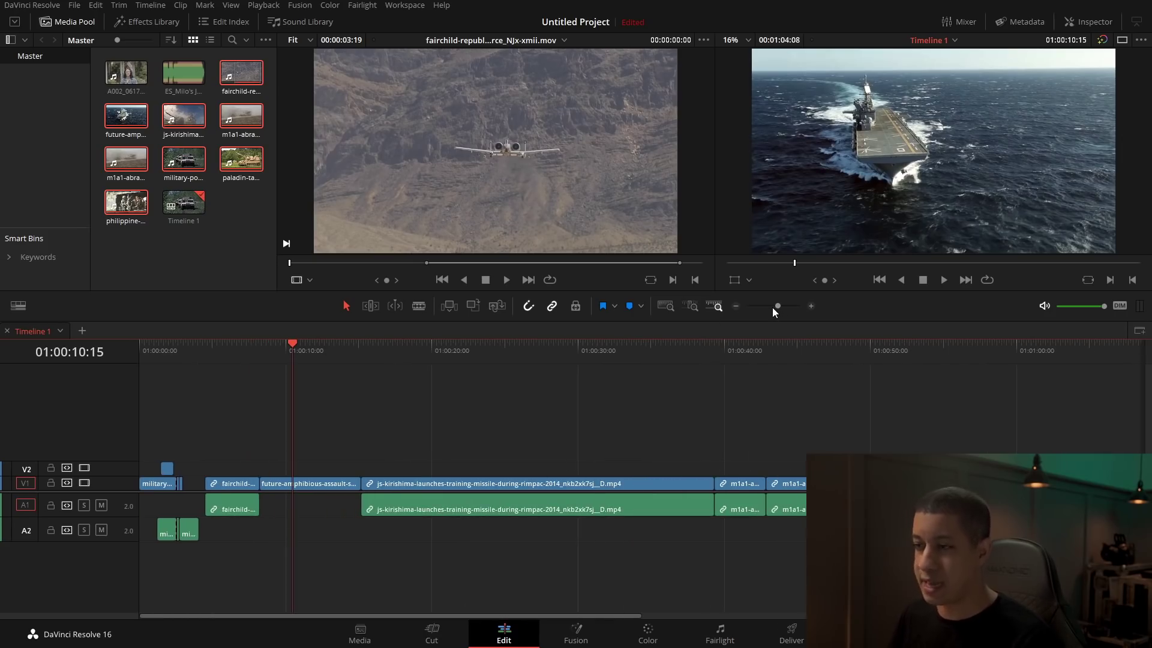
drag(776, 304, 777, 308)
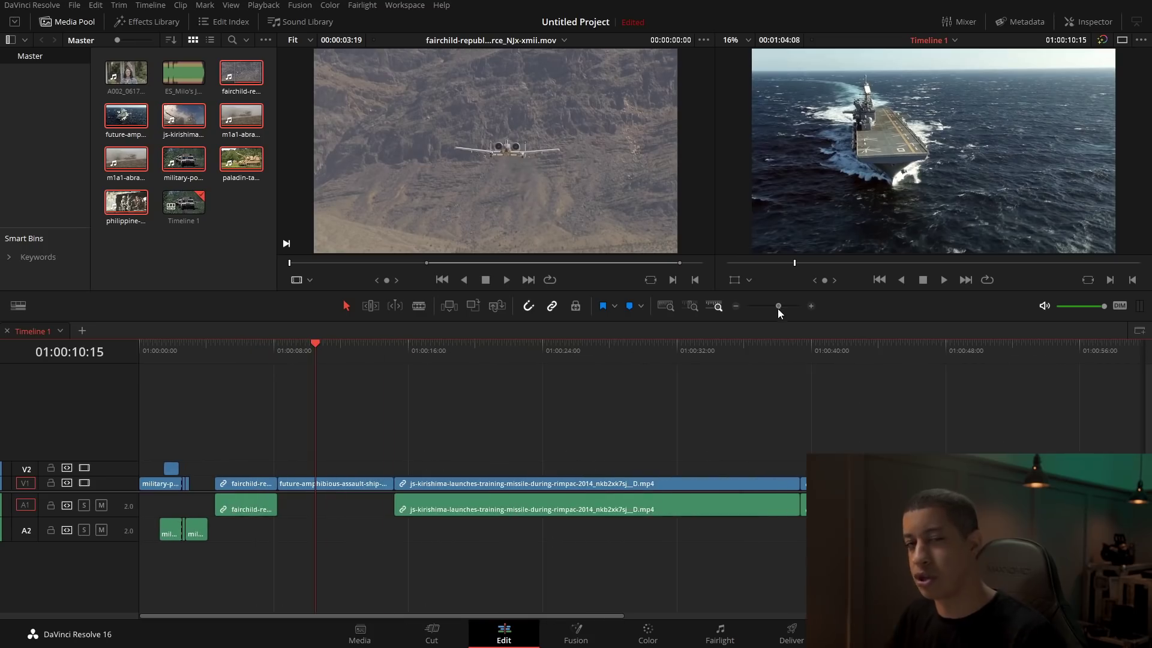
click(739, 305)
drag(804, 395, 187, 571)
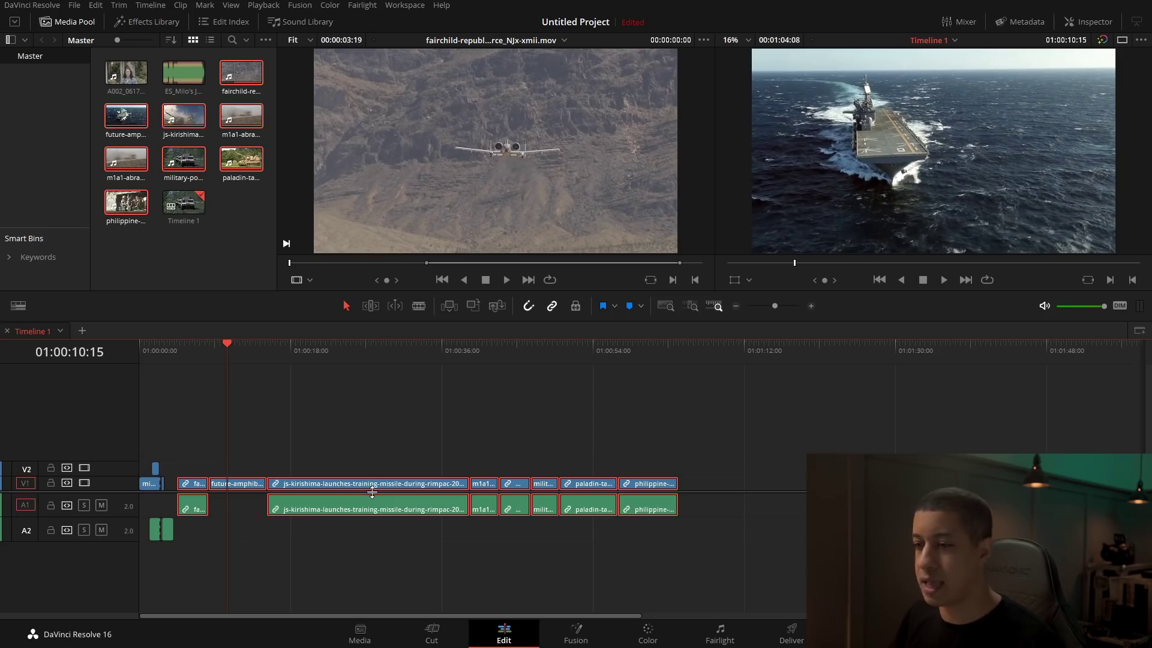
click(611, 451)
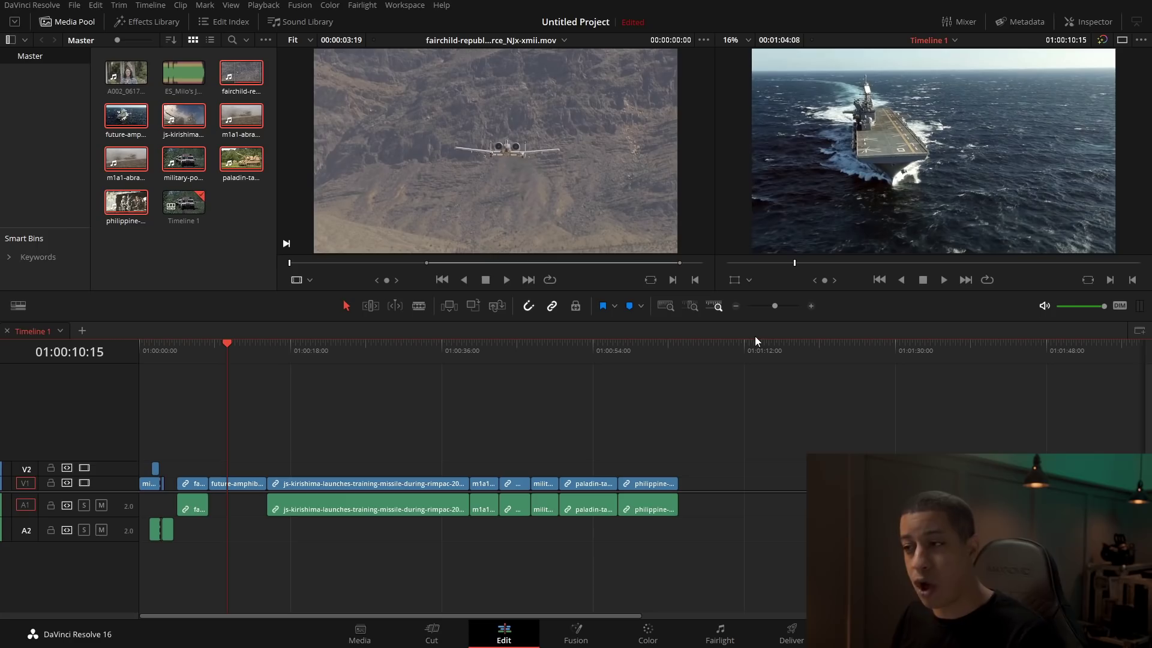
Cycle Detail, Custom and Full Extent Zoom, set the playhead to 01:00:07:09, and return to the Cut page
click(690, 306)
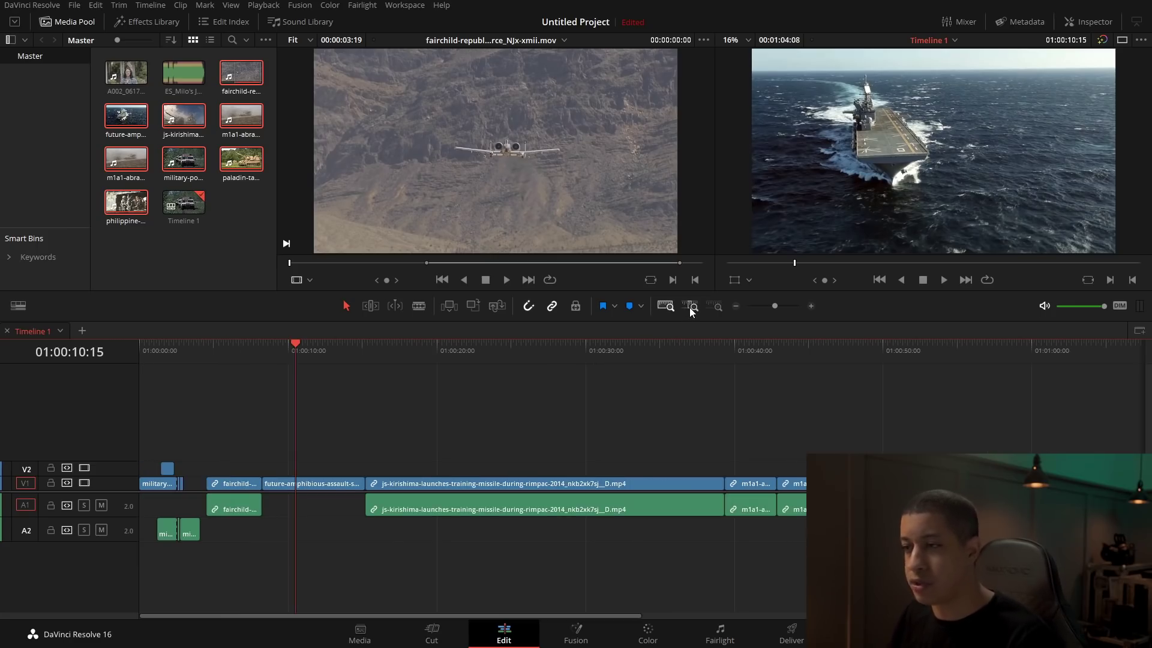
click(690, 307)
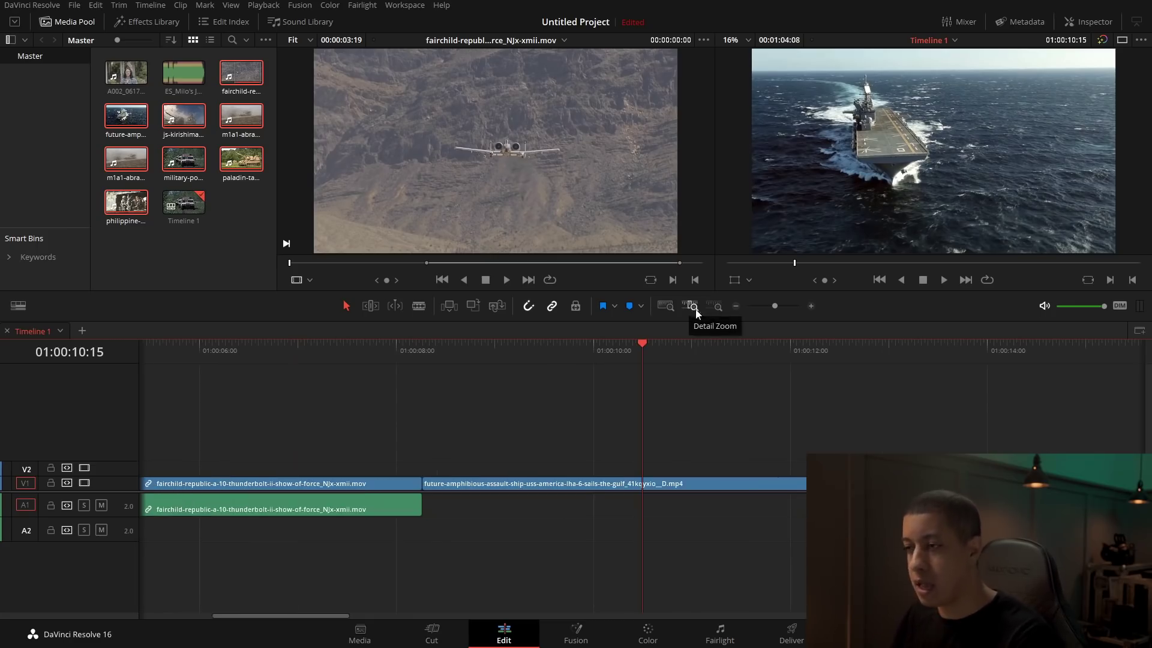
click(715, 306)
mouse_move(775, 306)
mouse_down()
mouse_move(762, 307)
mouse_move(784, 308)
mouse_up()
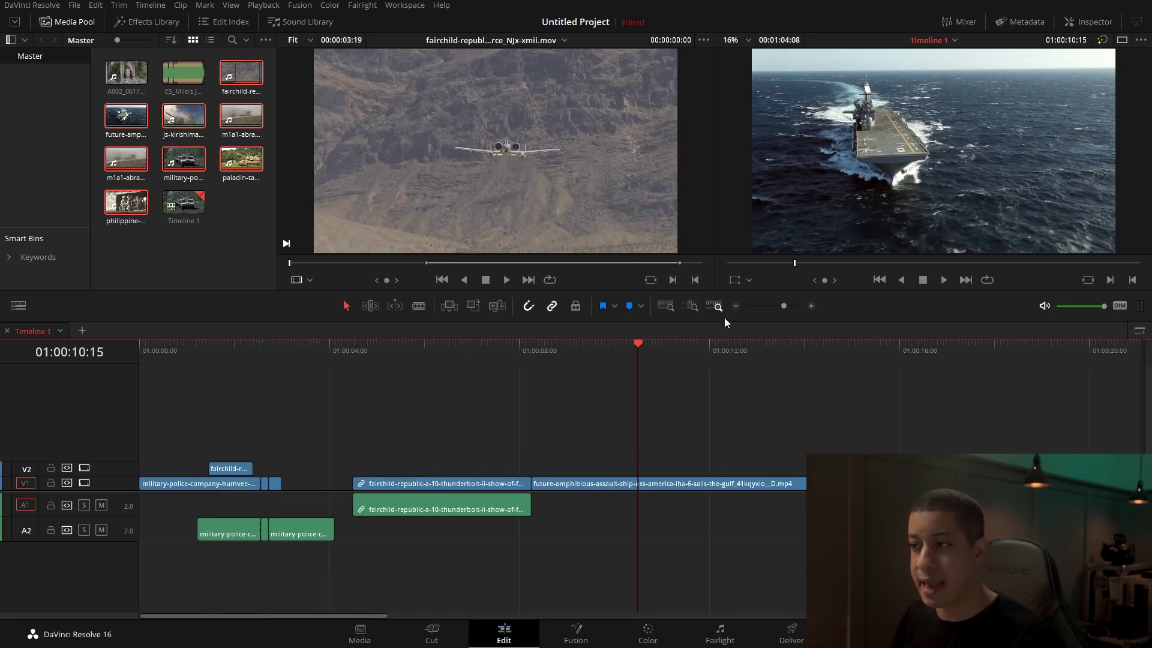
click(685, 304)
click(683, 305)
click(680, 303)
click(663, 305)
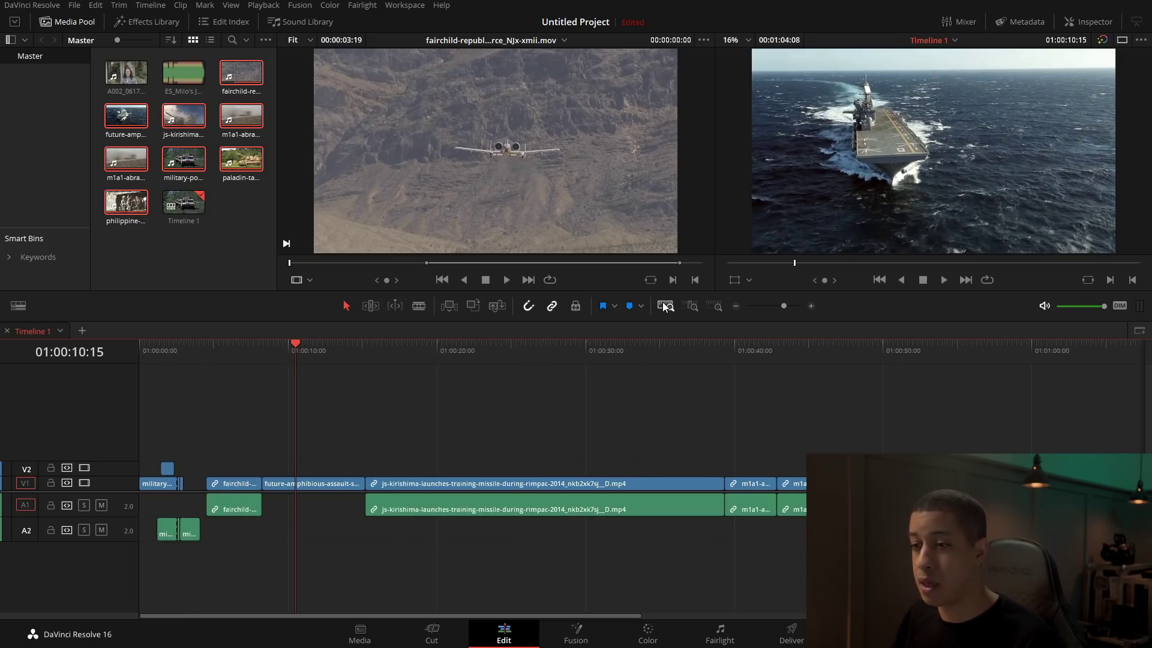
click(246, 449)
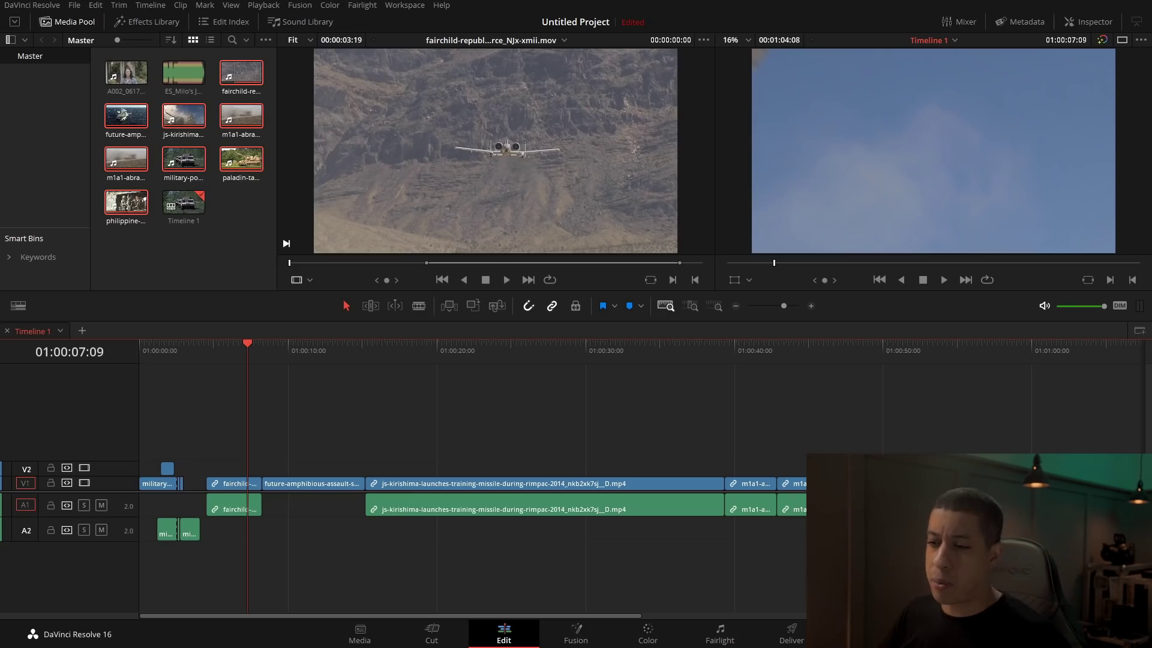
click(430, 631)
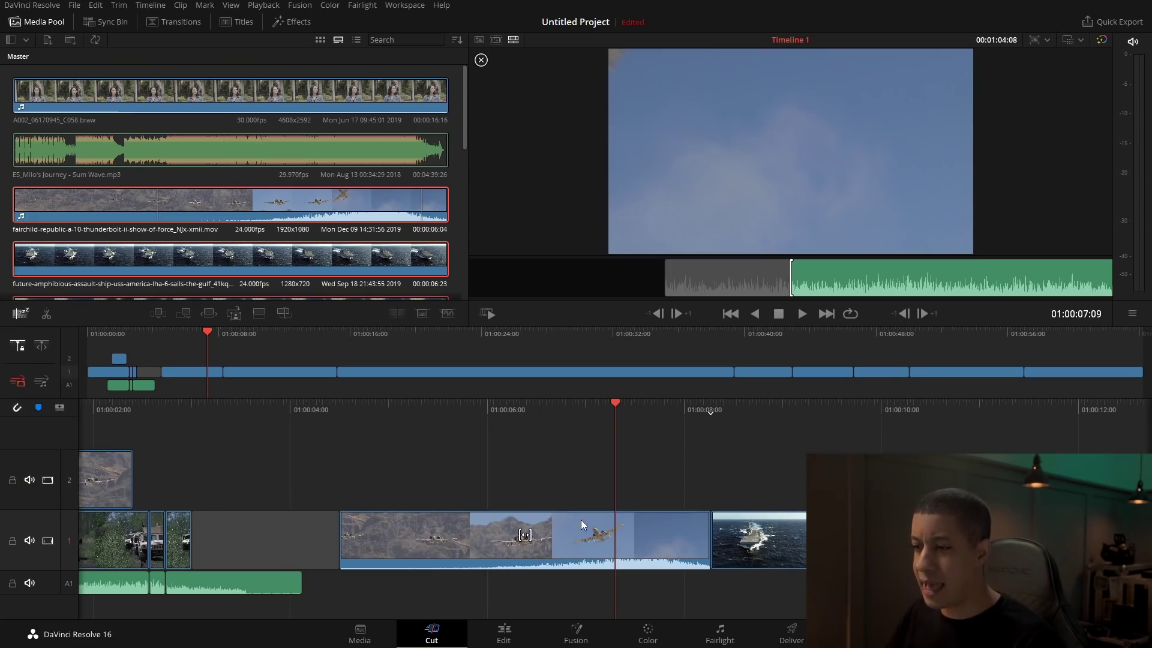
Select the A-10 clip, mark a range ending at the playhead, and place the fairchild clip on track 2
click(581, 518)
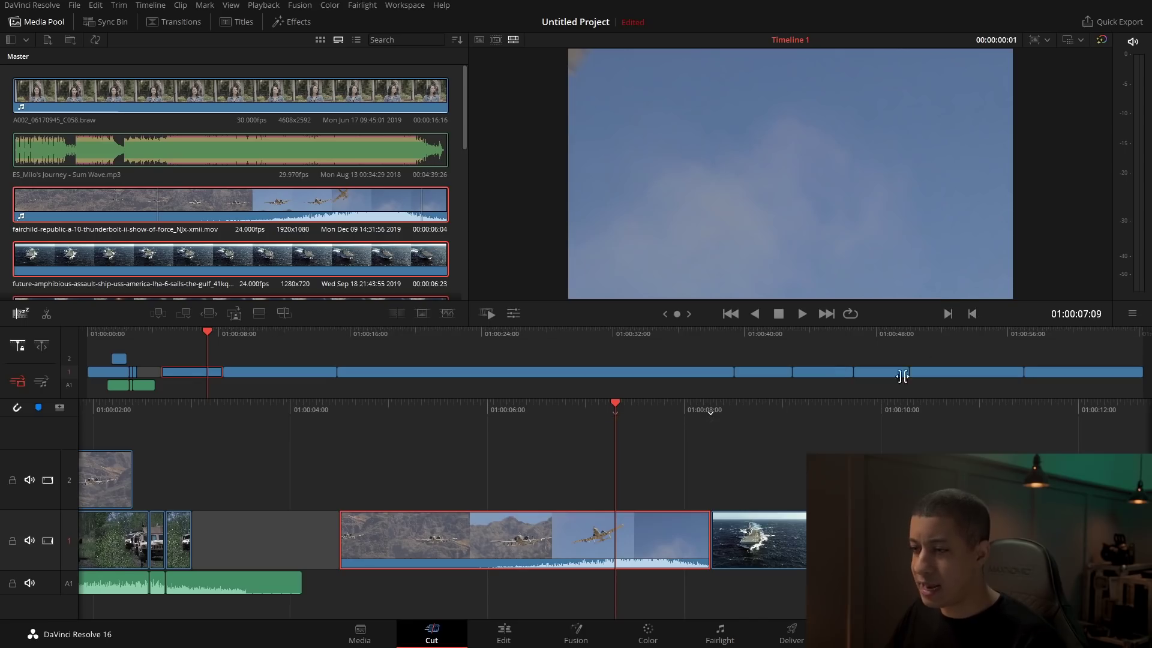
scroll(635, 411, up, 1)
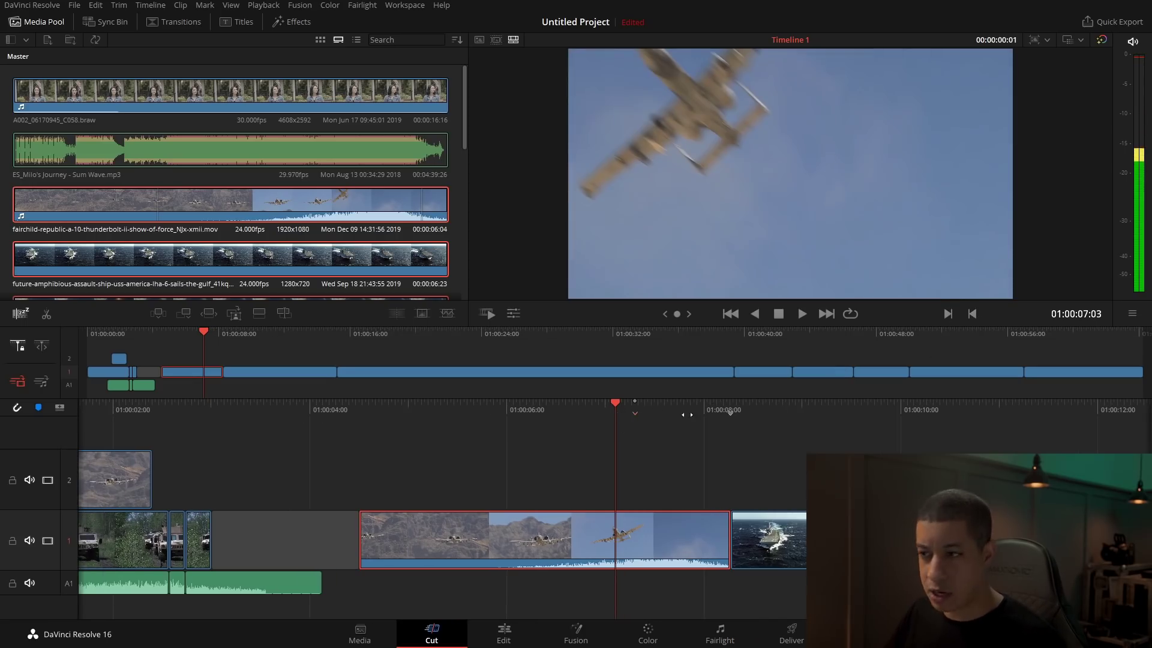
scroll(617, 421, down, 3)
click(967, 312)
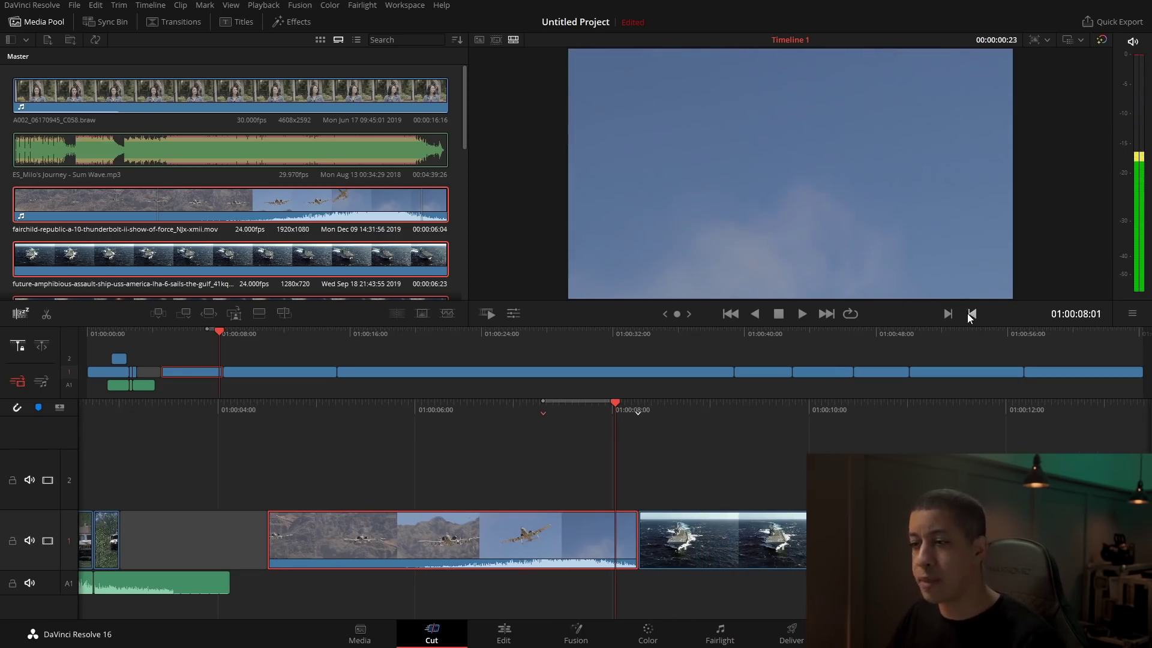
drag(248, 205, 563, 455)
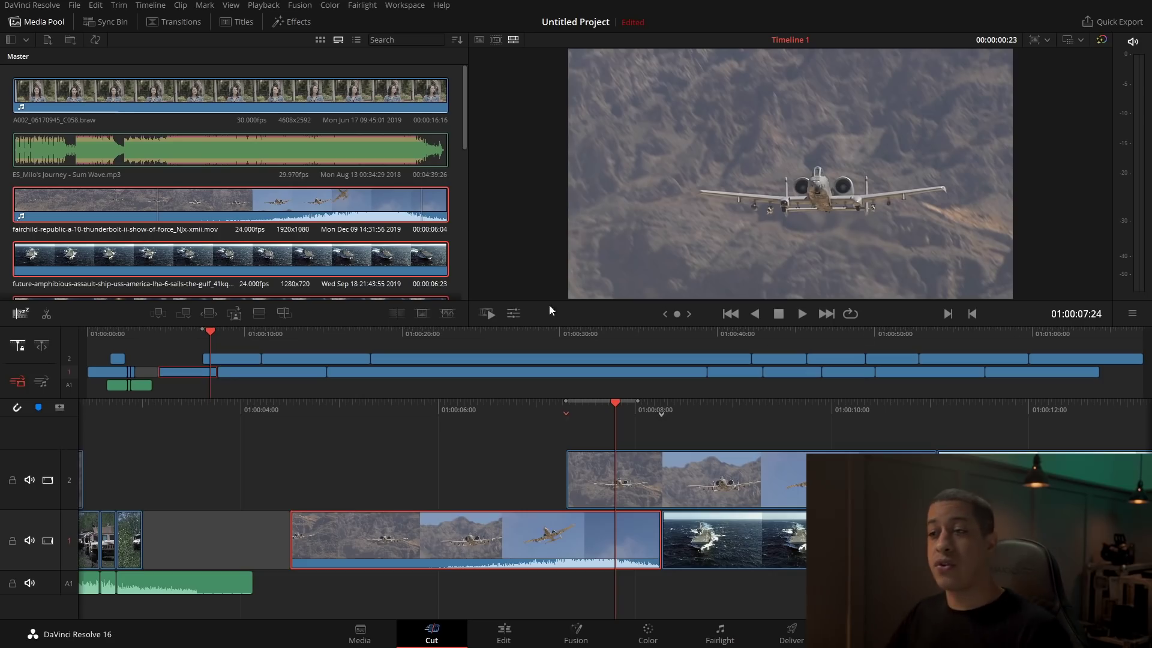
Resize the panel dividers to widen the media pool and give the viewer more room
drag(468, 294, 596, 305)
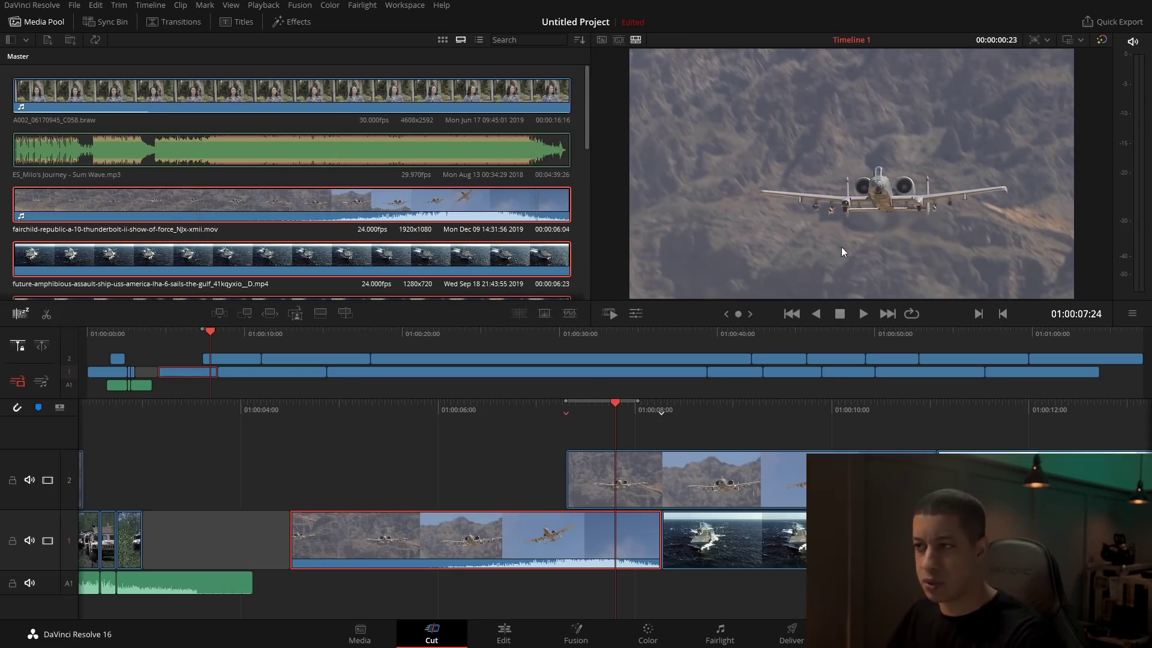
mouse_move(1132, 314)
mouse_down()
mouse_move(1133, 345)
mouse_move(1133, 322)
mouse_move(1133, 332)
mouse_up()
drag(647, 318, 585, 323)
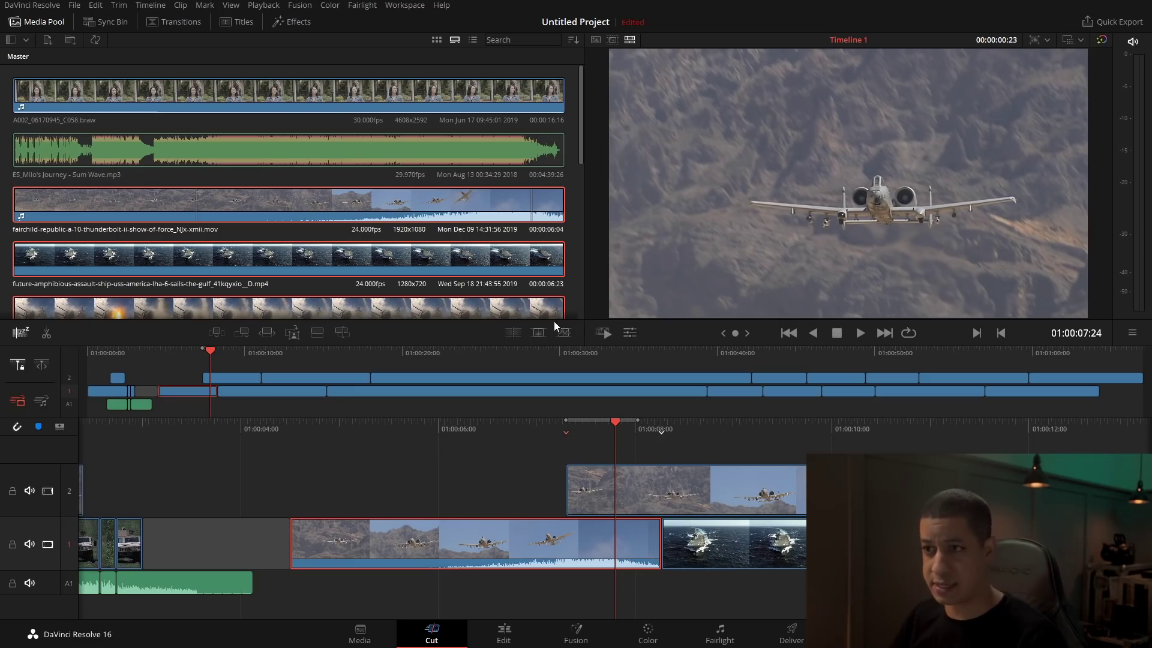
drag(585, 326, 565, 325)
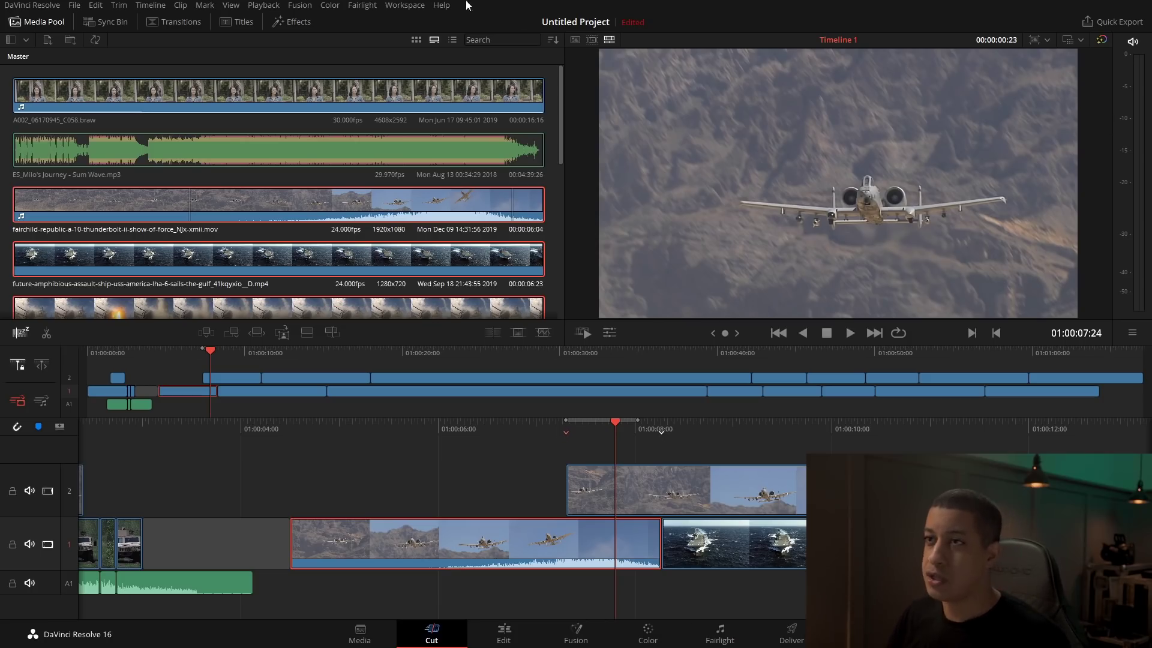
click(412, 6)
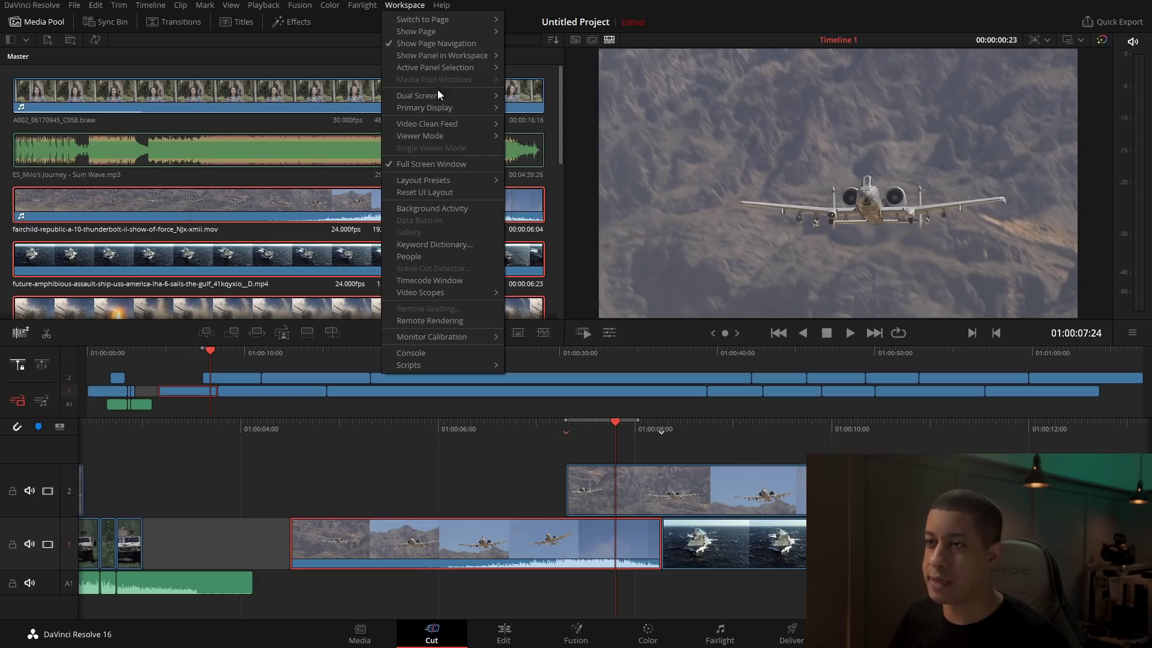
mouse_move(457, 122)
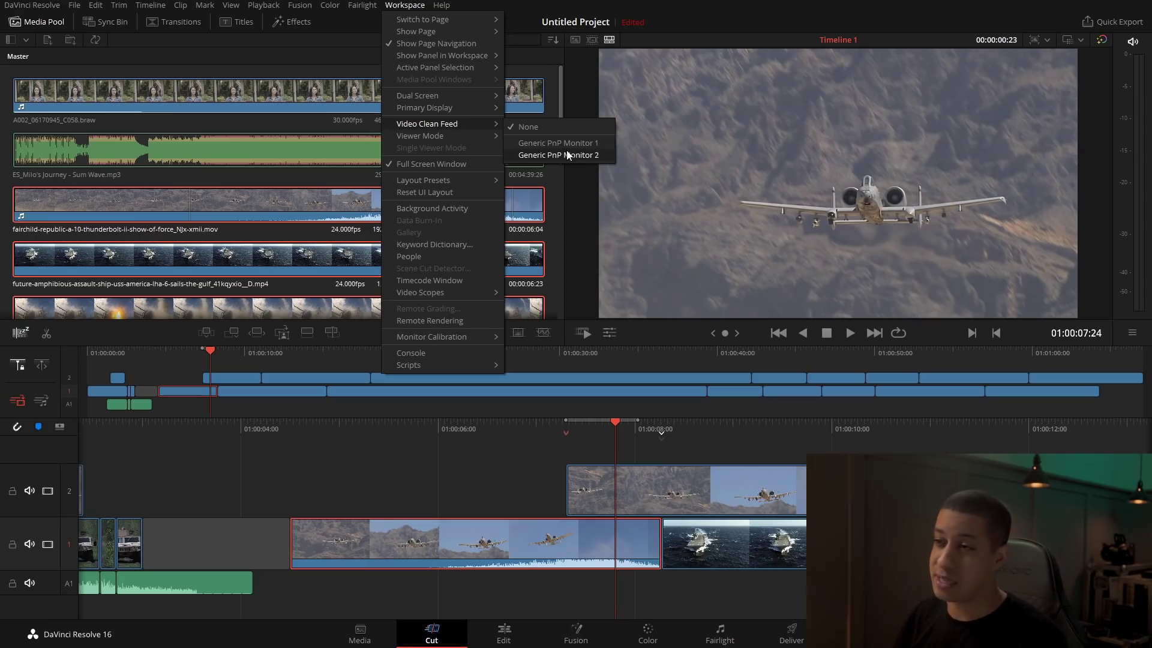
key(Escape)
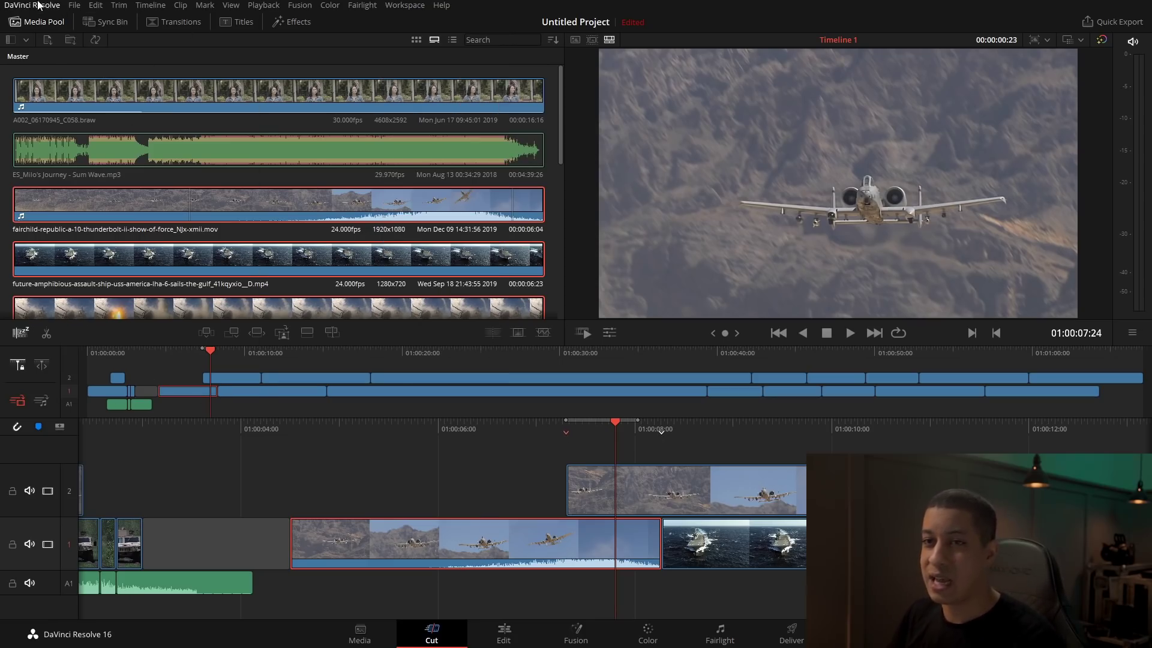
click(30, 7)
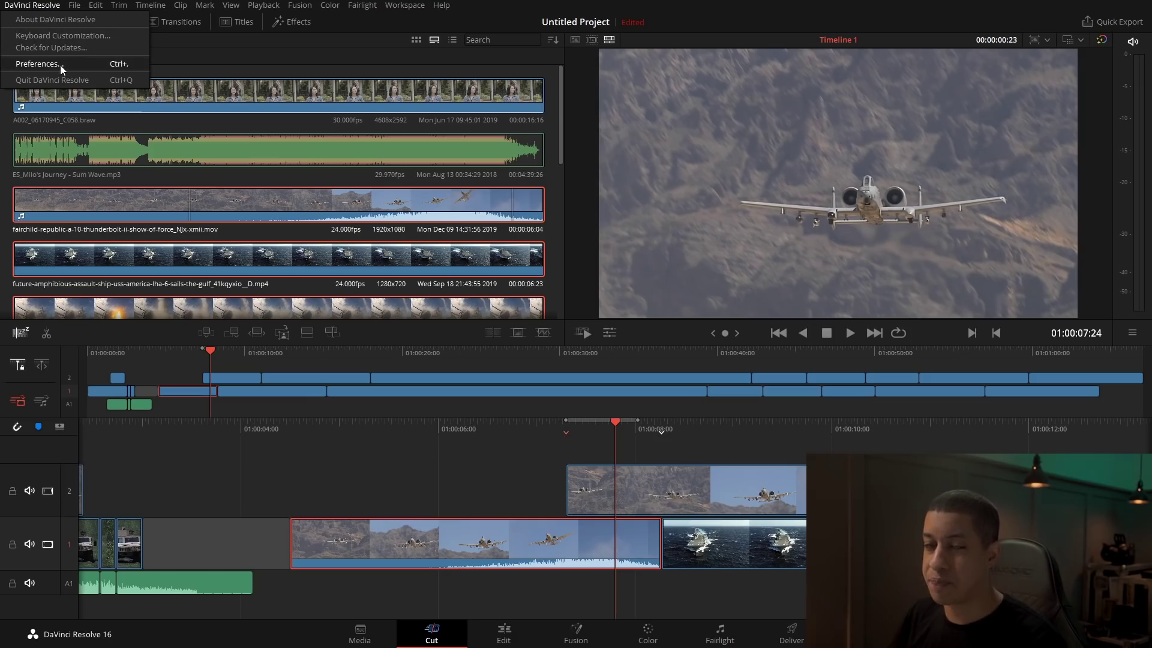
key(Escape)
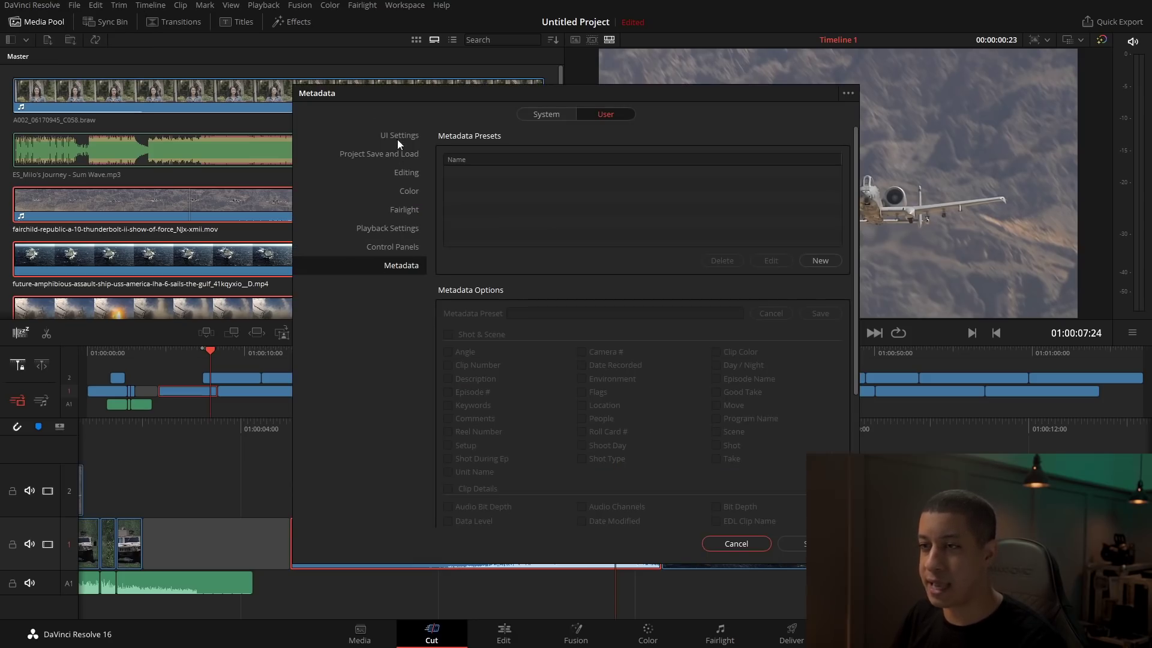
click(558, 114)
click(384, 191)
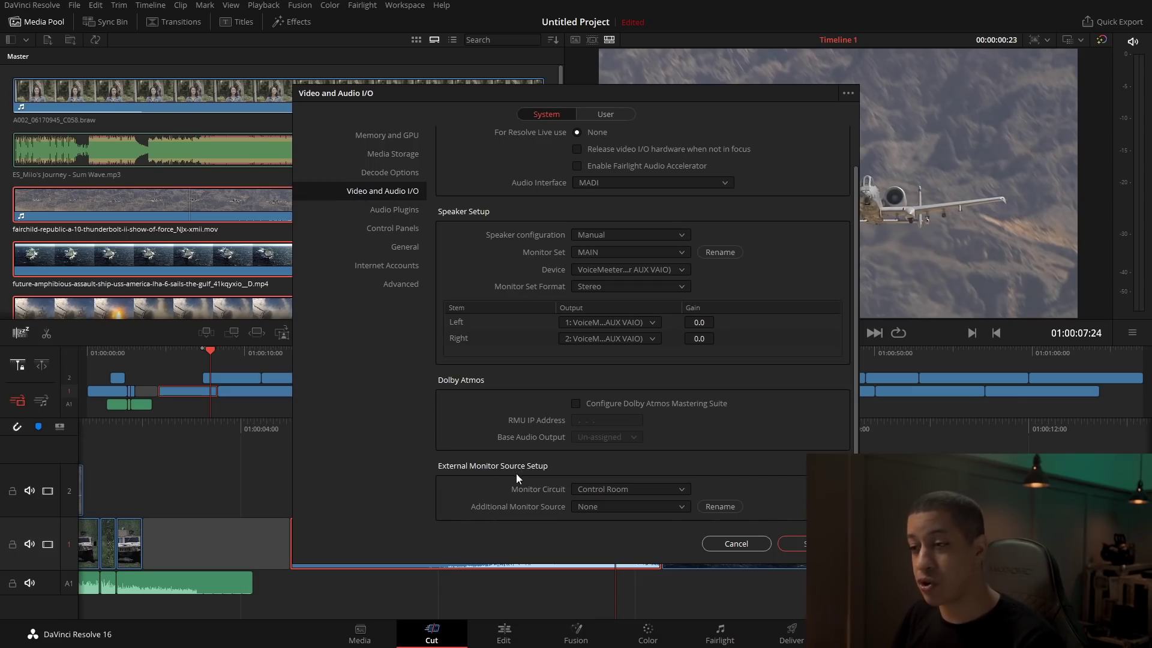
click(604, 253)
click(794, 272)
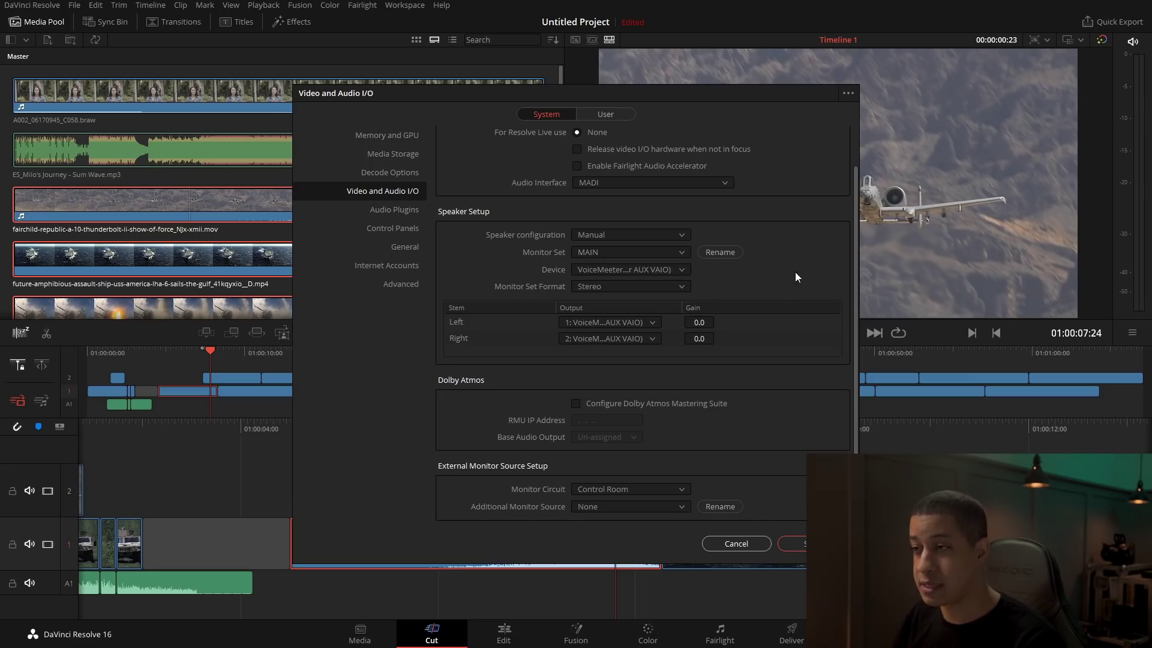
click(608, 507)
click(588, 529)
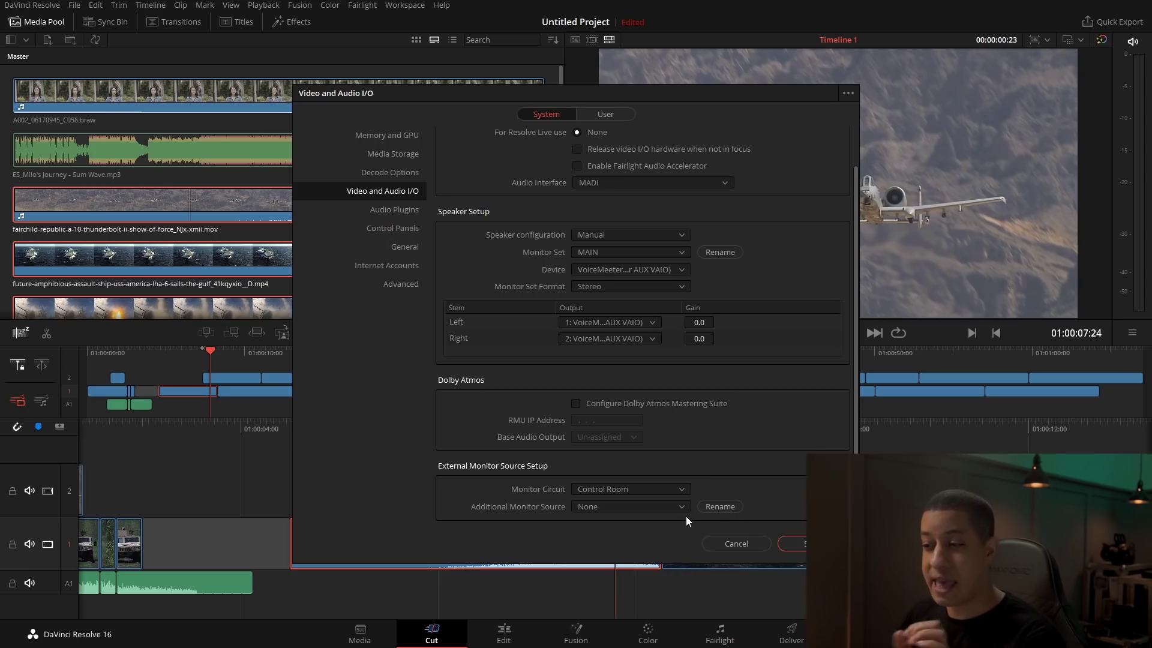
click(736, 544)
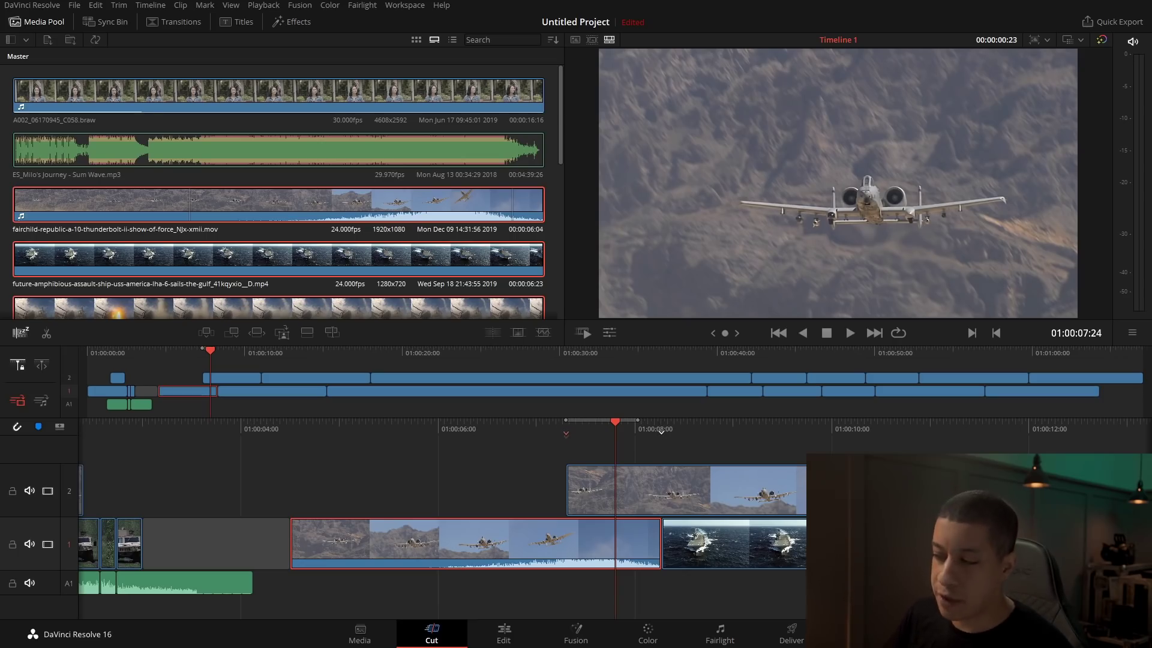
key(shift+9)
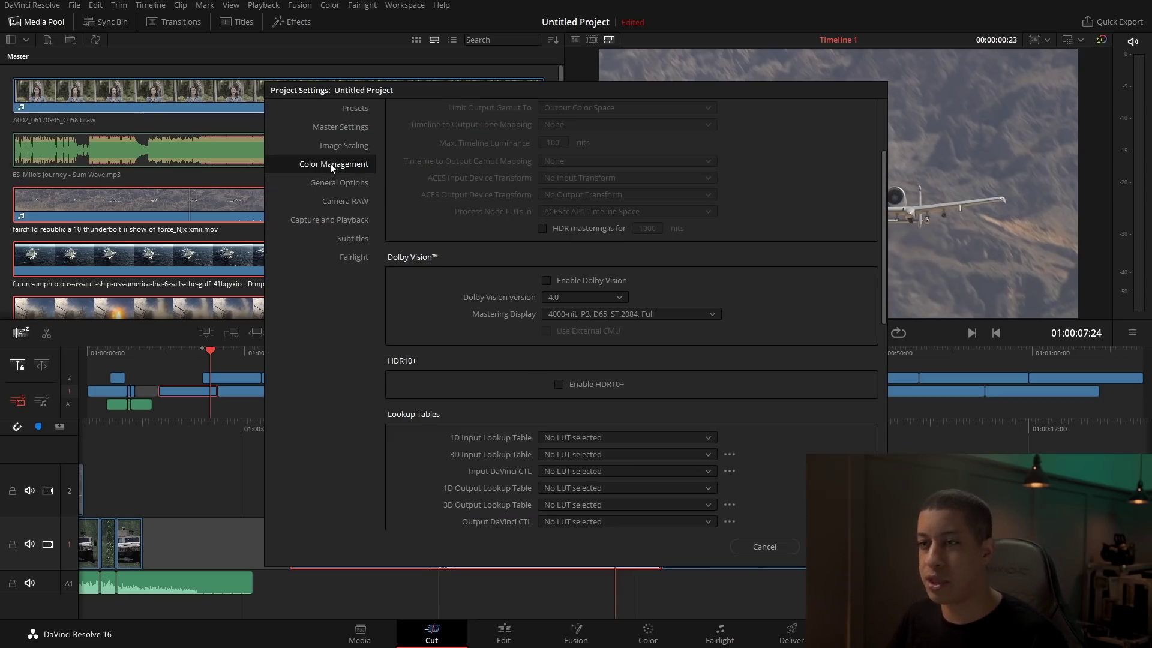